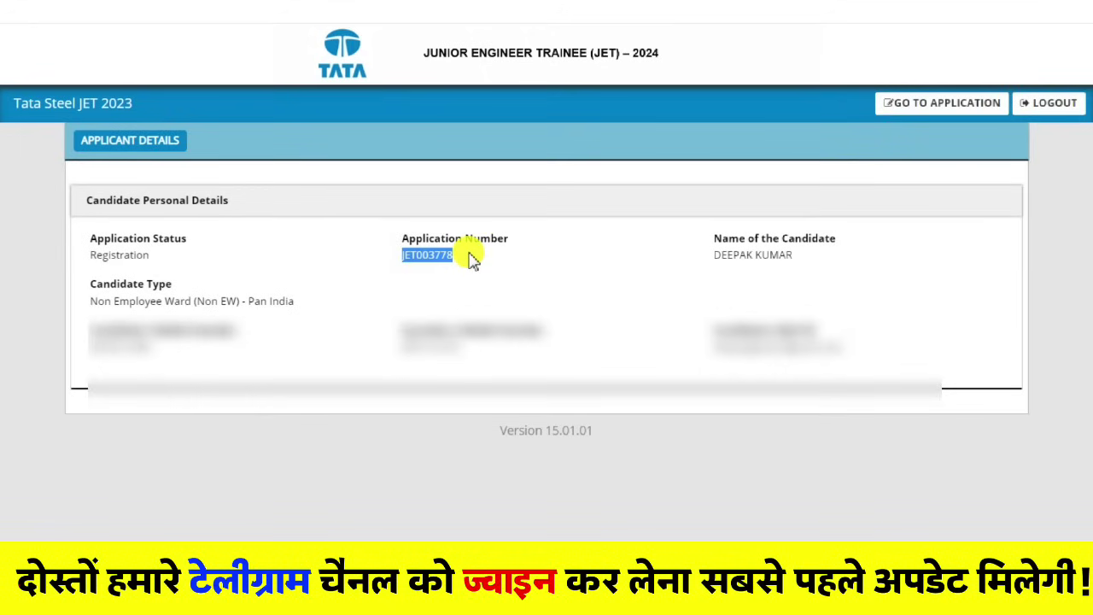
Step: Go to the application form, bringing up its Instructions popup about browsers and mandatory fields
{"action": "left_click", "coordinate": [780, 272]}
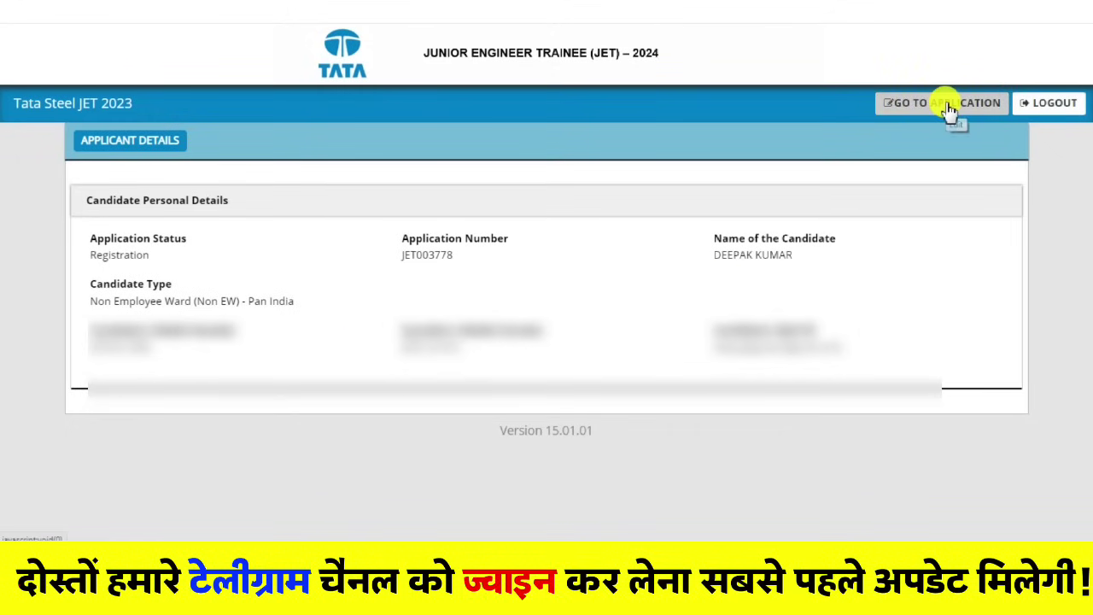
{"action": "left_click", "coordinate": [948, 109]}
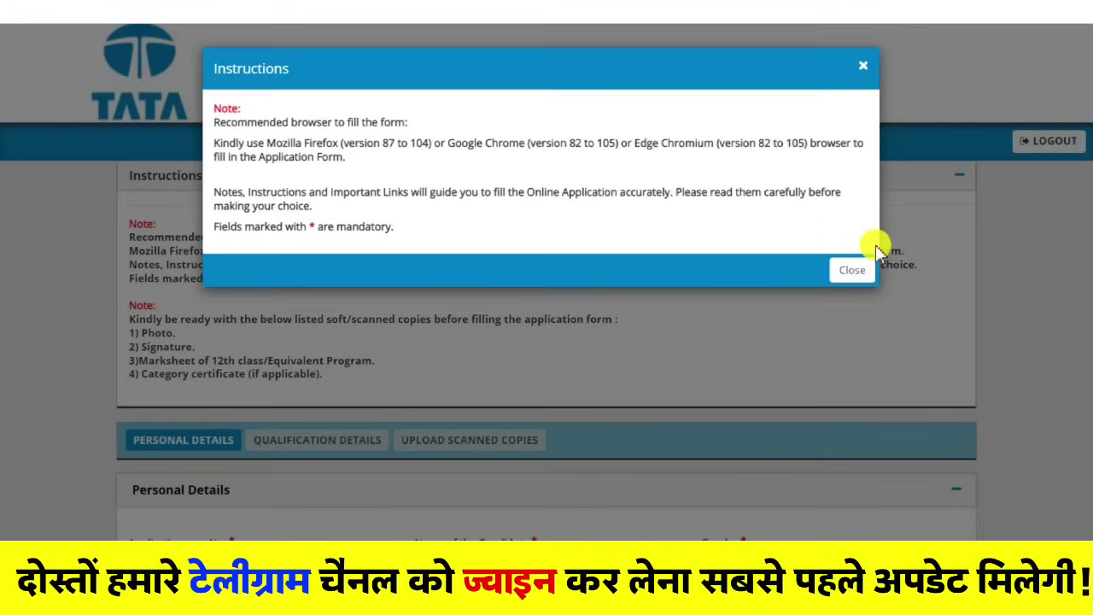
Step: Dismiss the Instructions popup, then set Gender to Male and Category to General
{"action": "left_click", "coordinate": [859, 256]}
{"action": "scroll", "coordinate": [478, 290], "scroll_direction": "down", "scroll_amount": 4}
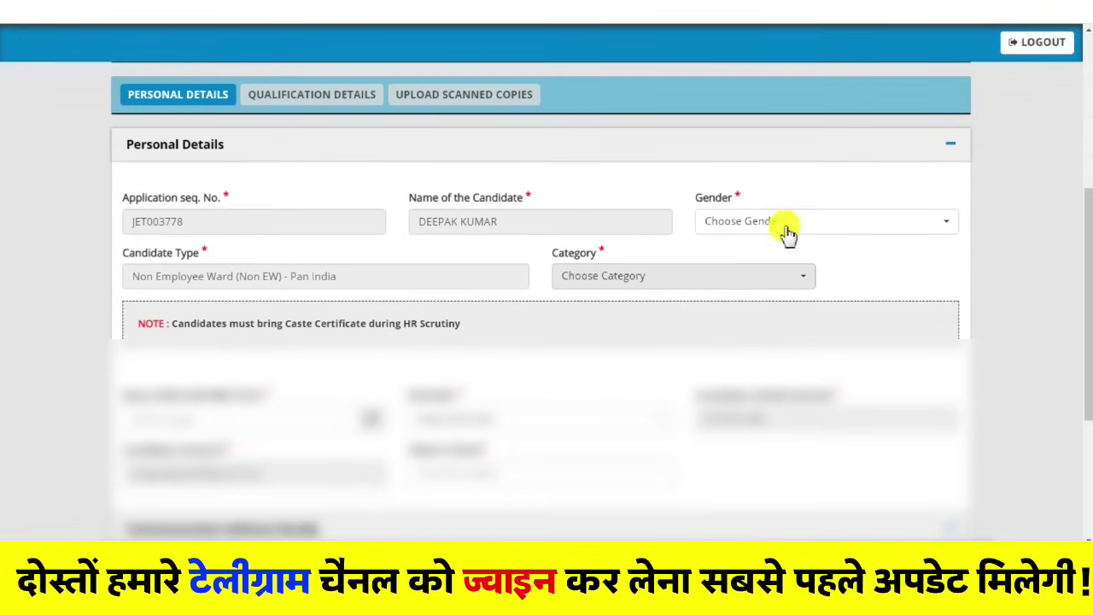
{"action": "left_click", "coordinate": [787, 232]}
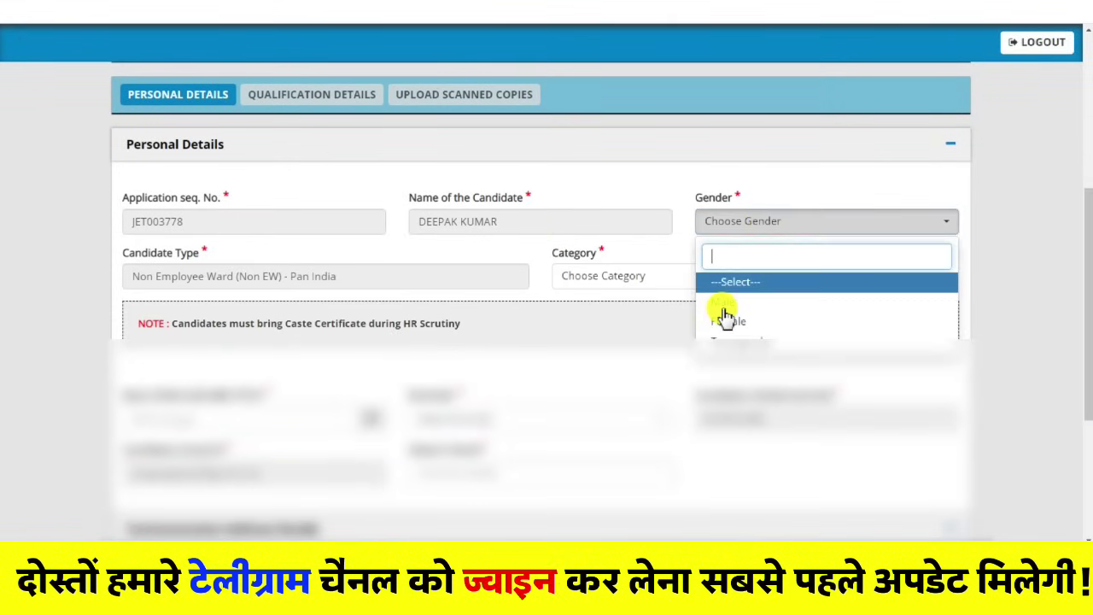
{"action": "left_click", "coordinate": [726, 317]}
{"action": "scroll", "coordinate": [196, 301], "scroll_direction": "down", "scroll_amount": 1}
{"action": "scroll", "coordinate": [196, 301], "scroll_direction": "down", "scroll_amount": 1}
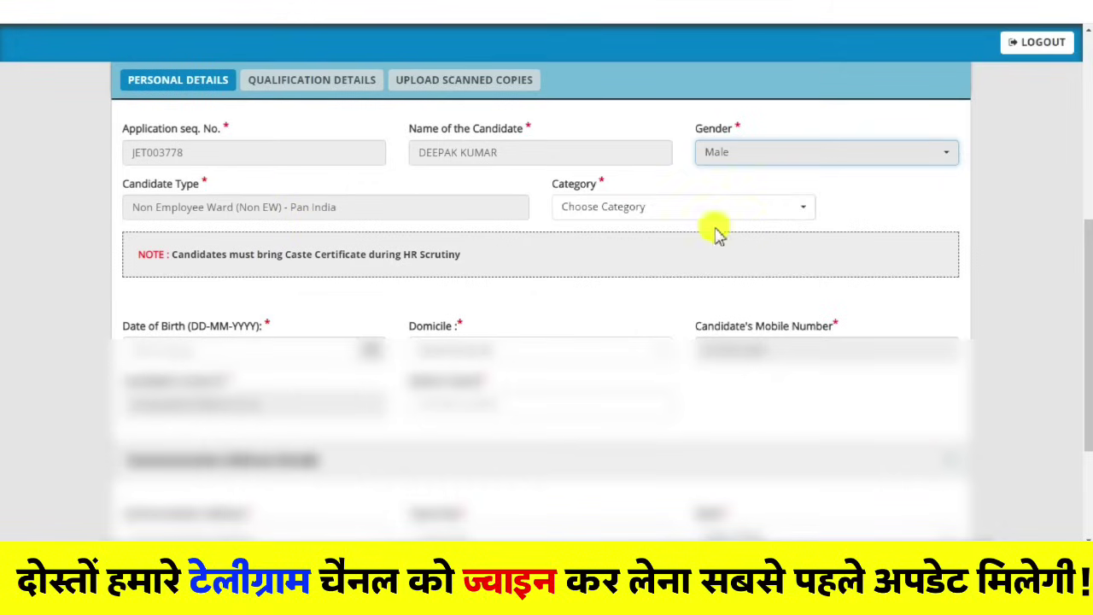
{"action": "left_click", "coordinate": [607, 211]}
{"action": "left_click", "coordinate": [620, 288]}
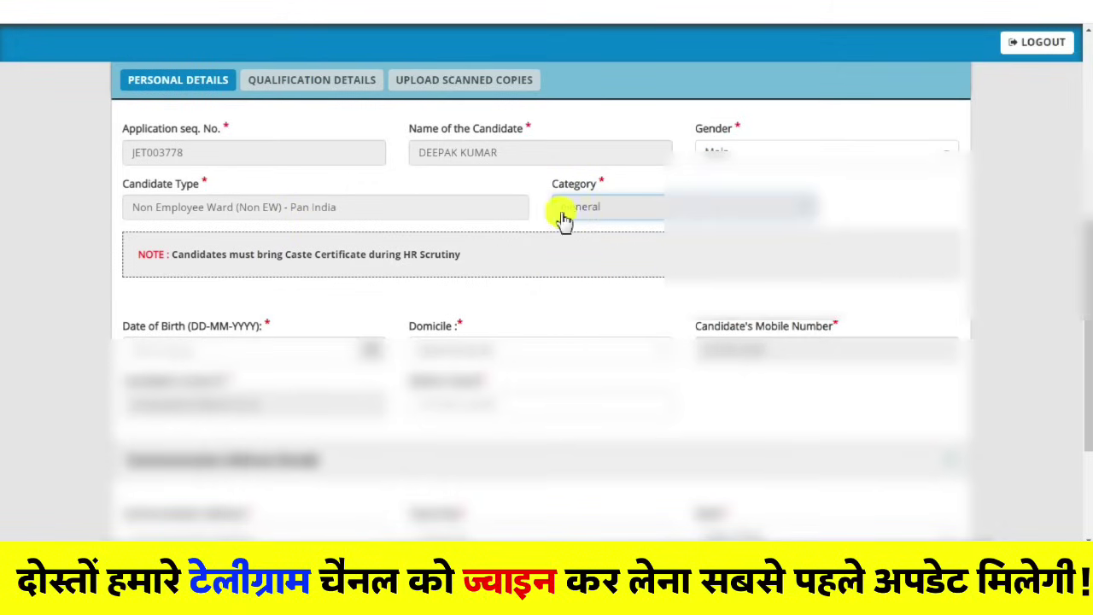
Step: Bring up the Date of Birth calendar and try its month view
{"action": "scroll", "coordinate": [586, 247], "scroll_direction": "down", "scroll_amount": 2}
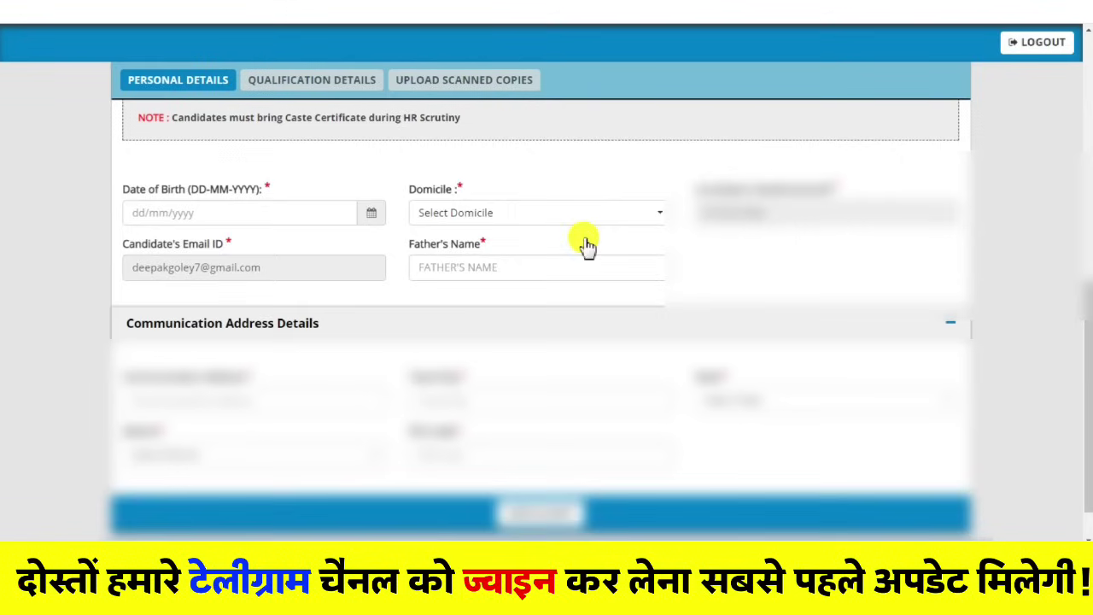
{"action": "left_click", "coordinate": [152, 210]}
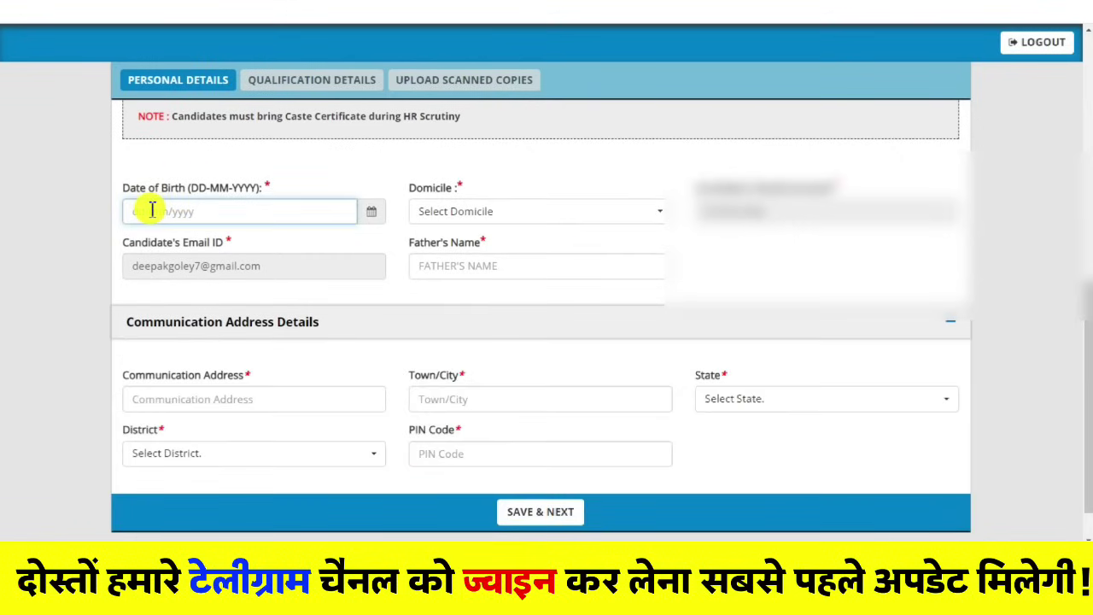
{"action": "left_click", "coordinate": [373, 213]}
{"action": "left_click", "coordinate": [232, 243]}
{"action": "left_click", "coordinate": [137, 273]}
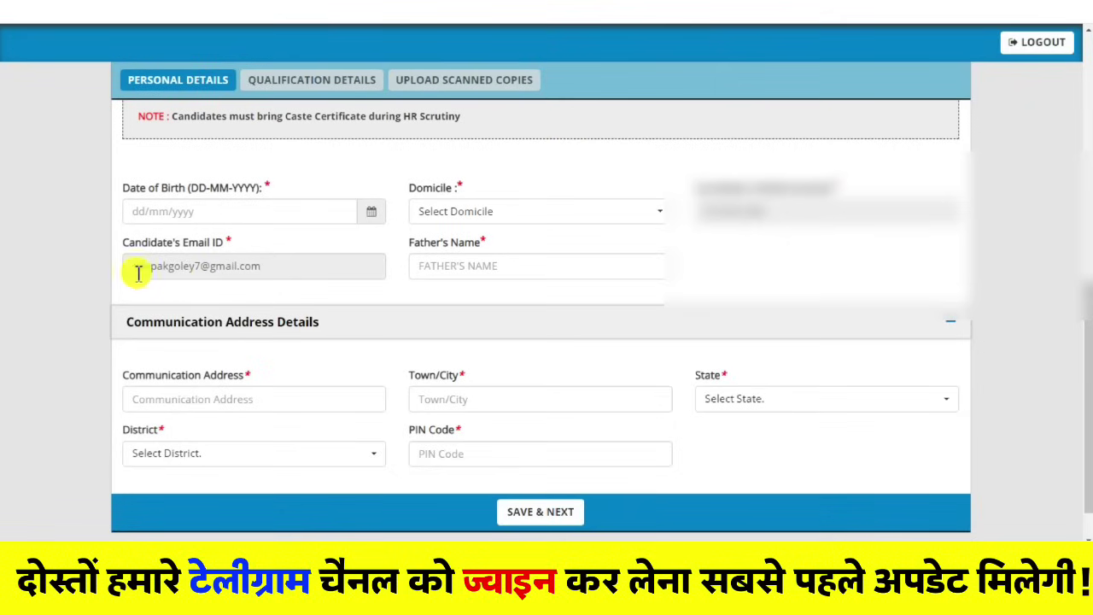
{"action": "left_click", "coordinate": [228, 211]}
{"action": "left_click", "coordinate": [376, 215]}
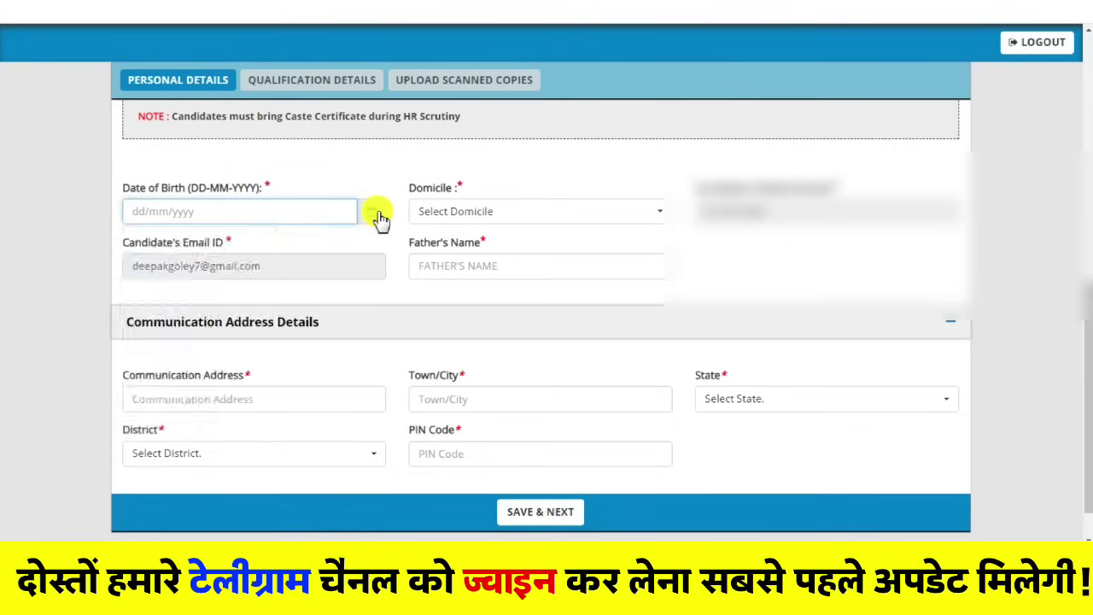
{"action": "left_click", "coordinate": [376, 215]}
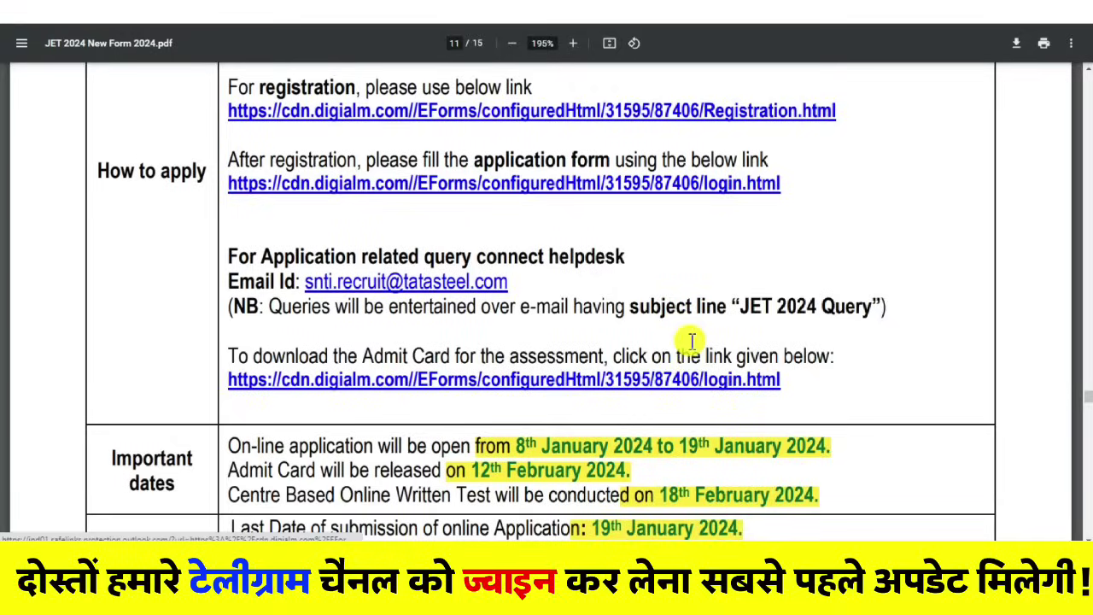
Step: Find the Age table in the JET 2024 notice PDF and highlight the General 1999–2007 birth-date range
{"action": "scroll", "coordinate": [656, 305], "scroll_direction": "up", "scroll_amount": 5}
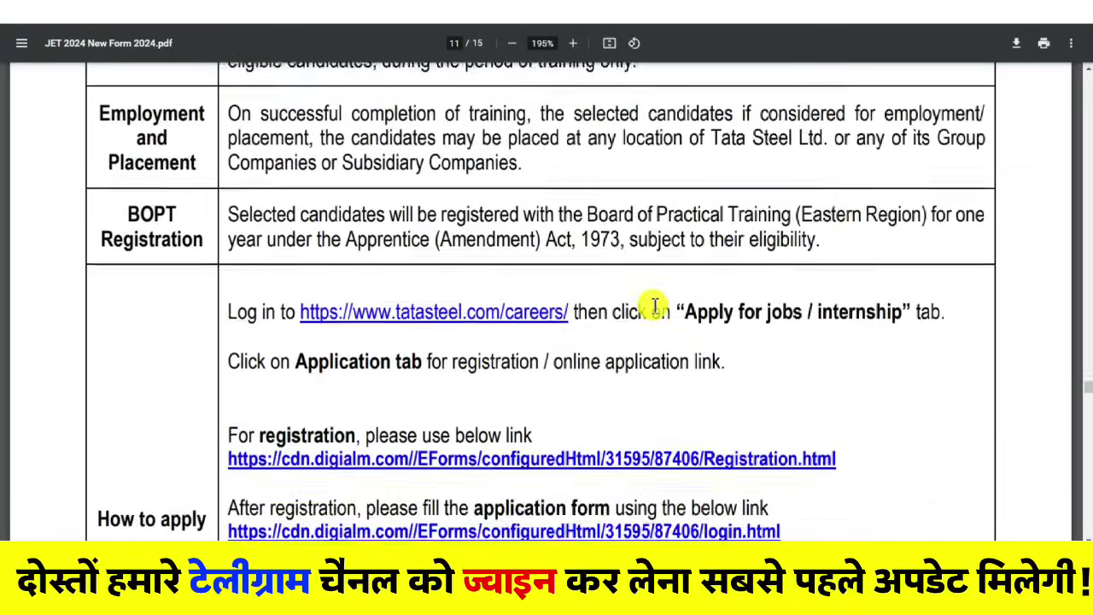
{"action": "scroll", "coordinate": [655, 305], "scroll_direction": "up", "scroll_amount": 7}
{"action": "scroll", "coordinate": [655, 231], "scroll_direction": "down", "scroll_amount": 5}
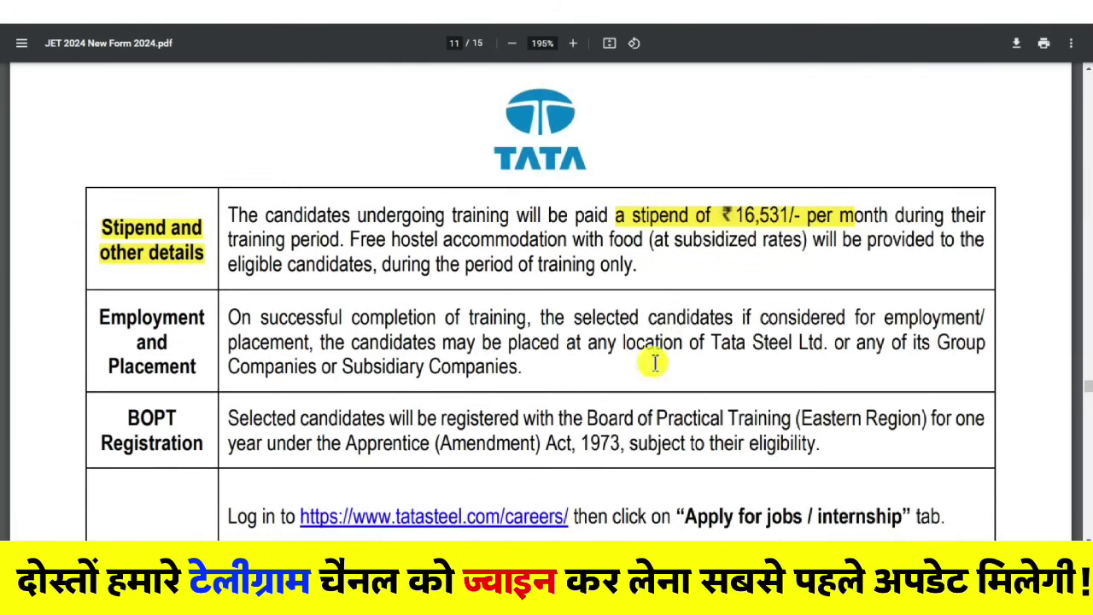
{"action": "scroll", "coordinate": [655, 363], "scroll_direction": "up", "scroll_amount": 8}
{"action": "scroll", "coordinate": [559, 431], "scroll_direction": "down", "scroll_amount": 1}
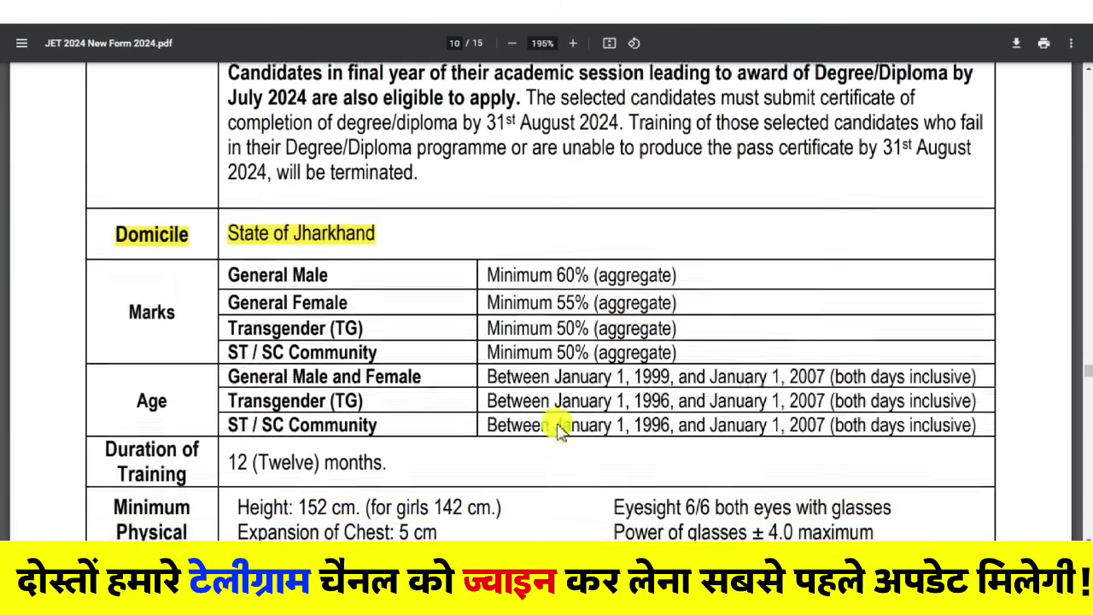
{"action": "scroll", "coordinate": [560, 431], "scroll_direction": "down", "scroll_amount": 1}
{"action": "left_click_drag", "start_coordinate": [613, 336], "coordinate": [827, 336]}
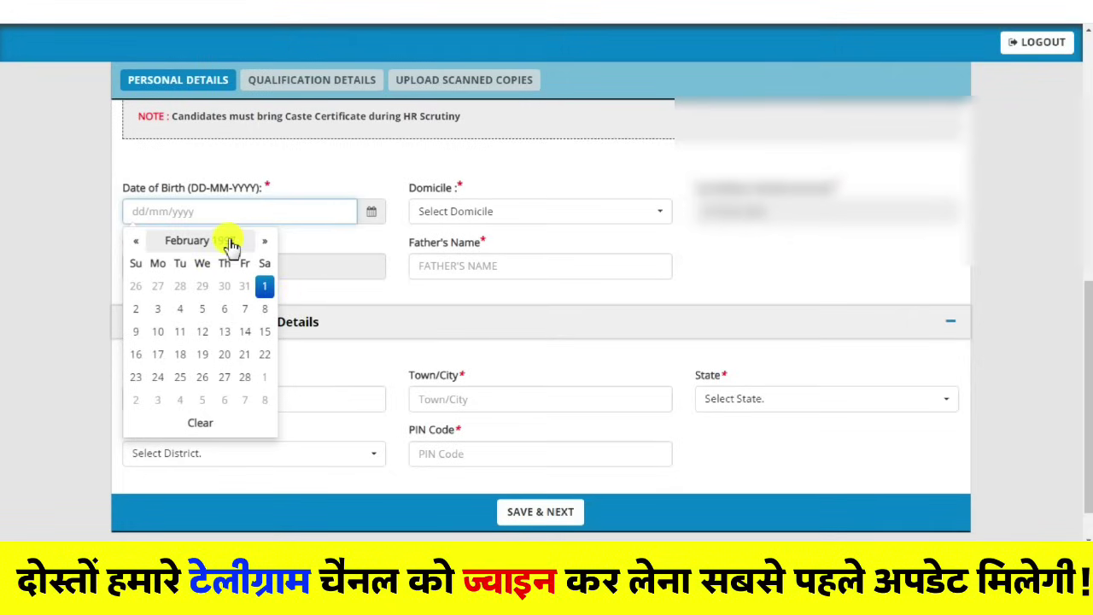
Step: Pick 02/02/2000 as the date of birth in the calendar
{"action": "left_click", "coordinate": [232, 242]}
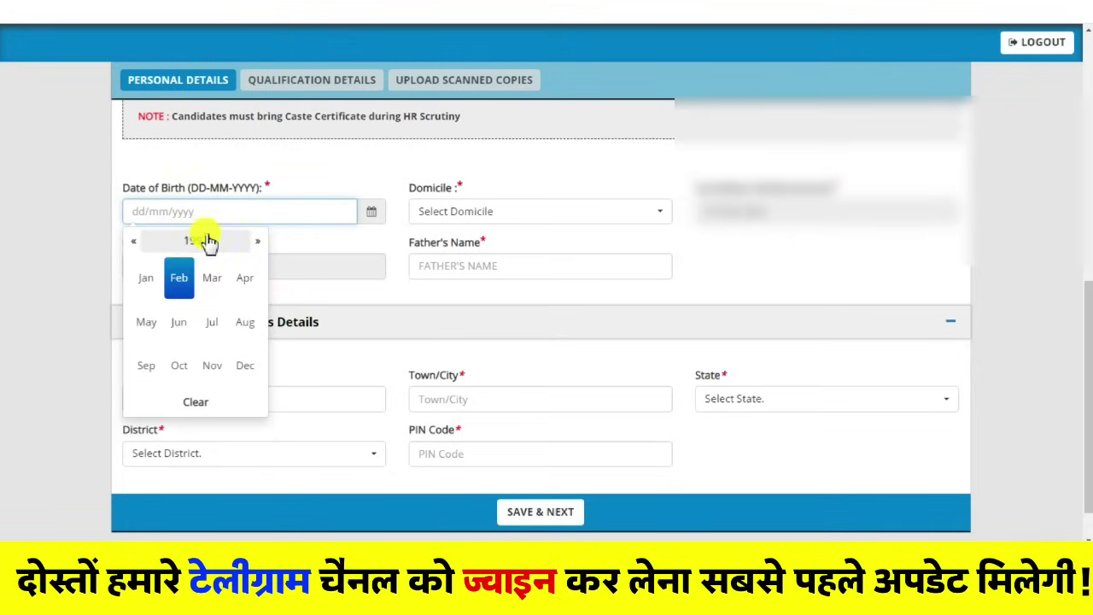
{"action": "left_click", "coordinate": [209, 242]}
{"action": "left_click", "coordinate": [247, 367]}
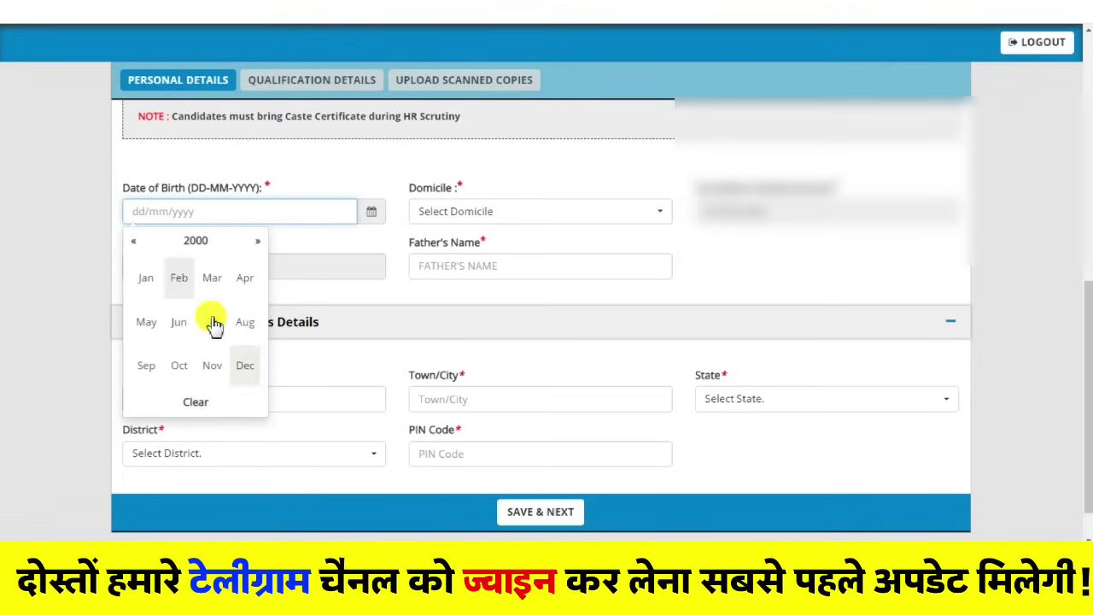
{"action": "left_click", "coordinate": [177, 287]}
{"action": "left_click", "coordinate": [203, 288]}
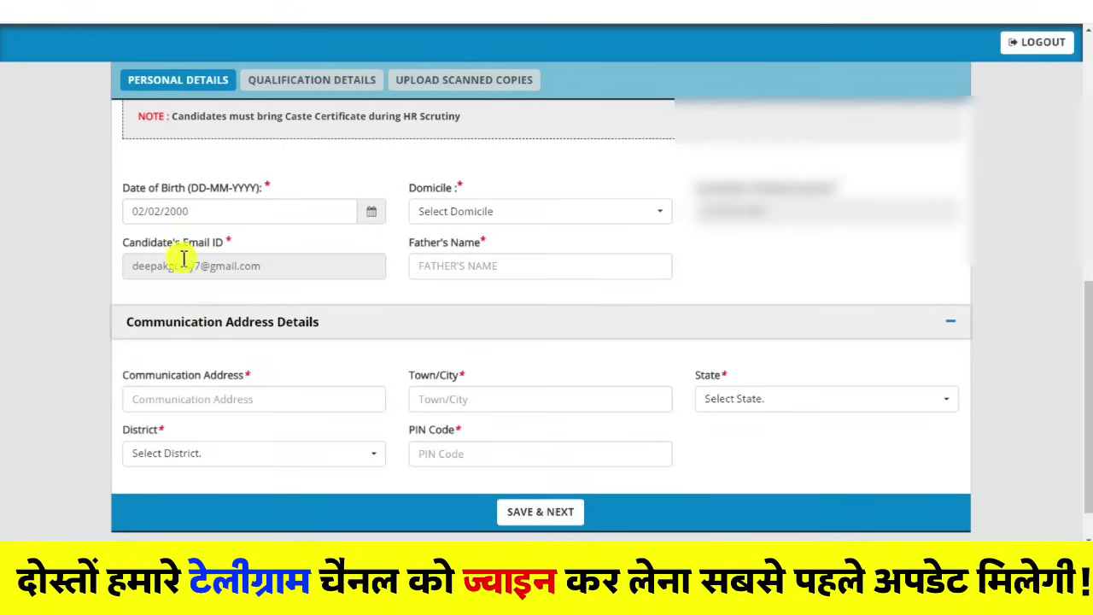
Step: Search 'utt' to set Domicile to UTTAR PRADESH, then enter the father's name
{"action": "left_click", "coordinate": [447, 214]}
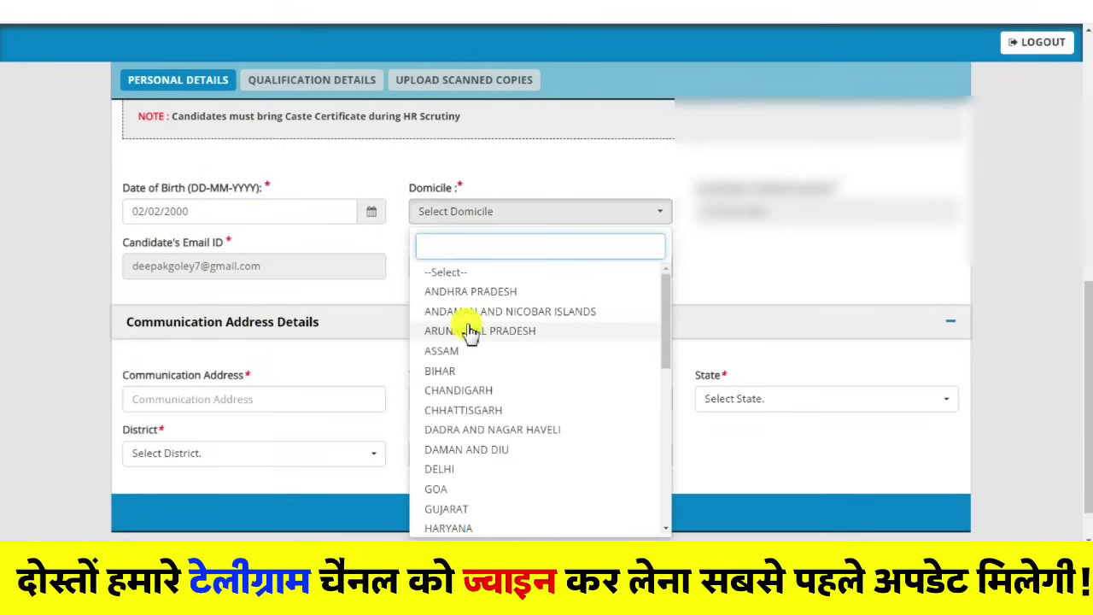
{"action": "type", "text": "utt"}
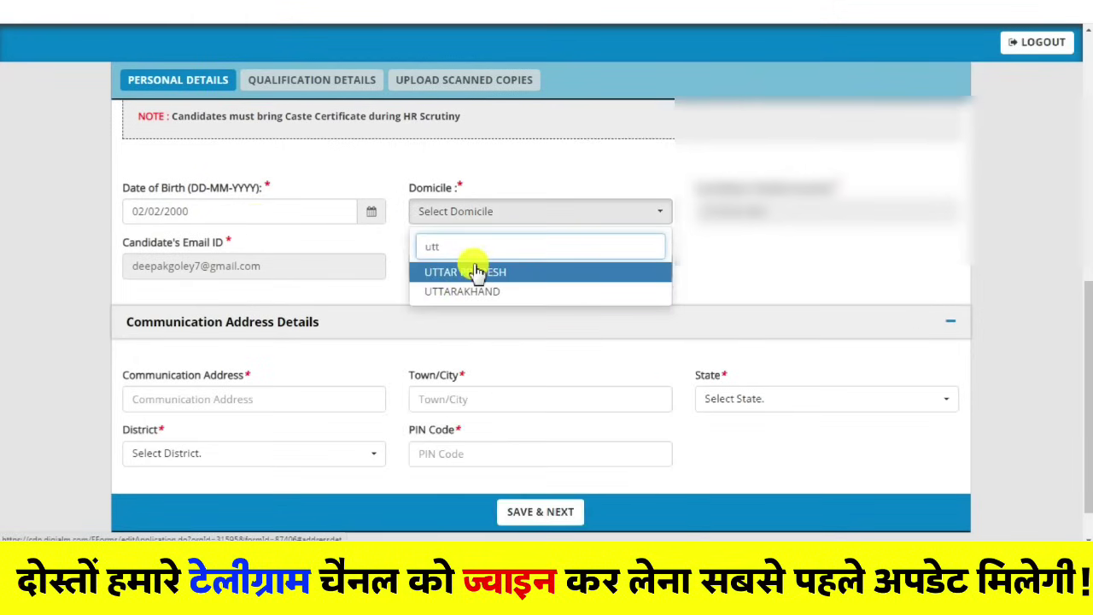
{"action": "left_click", "coordinate": [479, 276]}
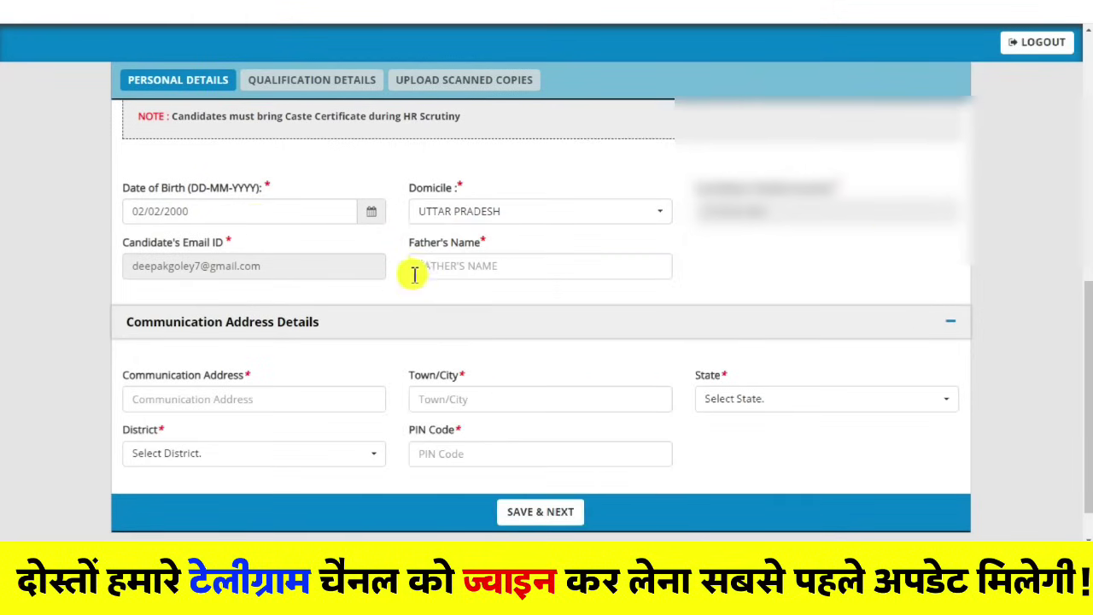
{"action": "left_click", "coordinate": [449, 269]}
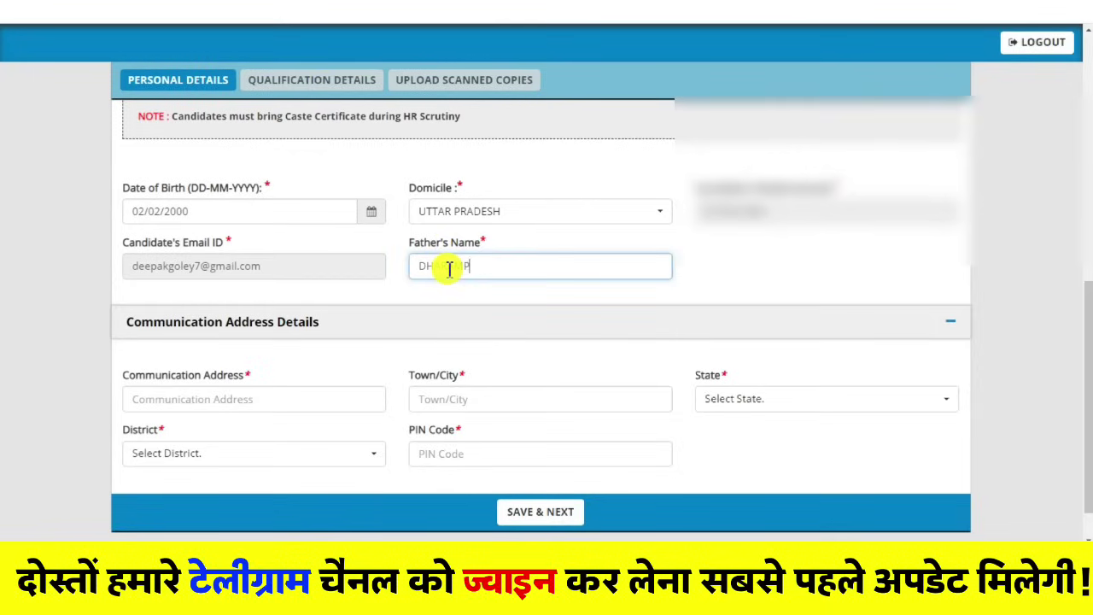
{"action": "scroll", "coordinate": [196, 282], "scroll_direction": "down", "scroll_amount": 1}
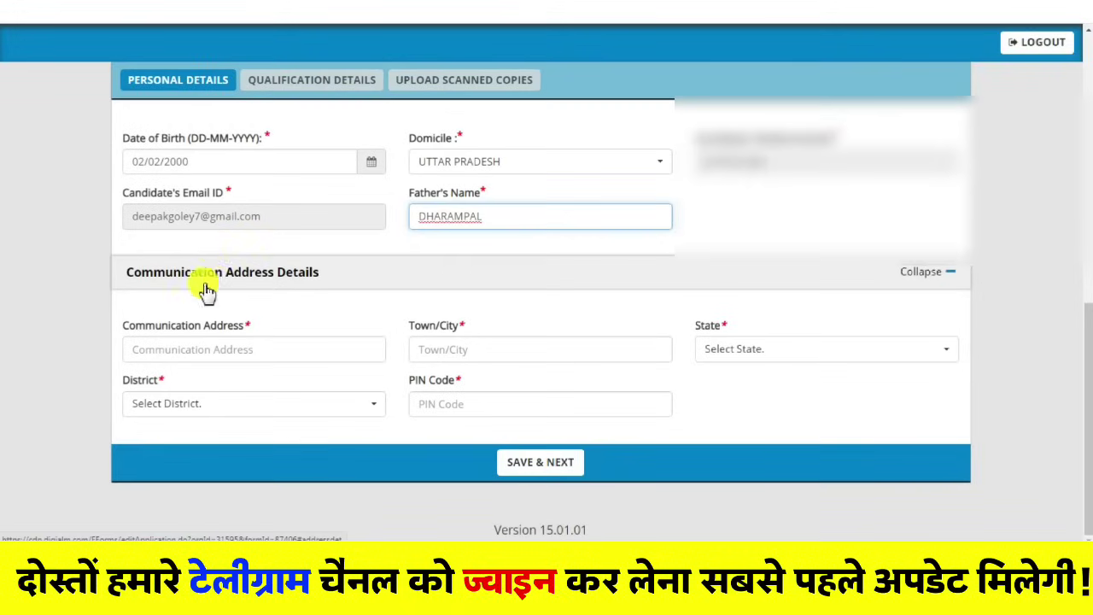
Step: Enter the communication address, Bareilly as town/city, and UTTAR PRADESH as the state
{"action": "left_click", "coordinate": [199, 352]}
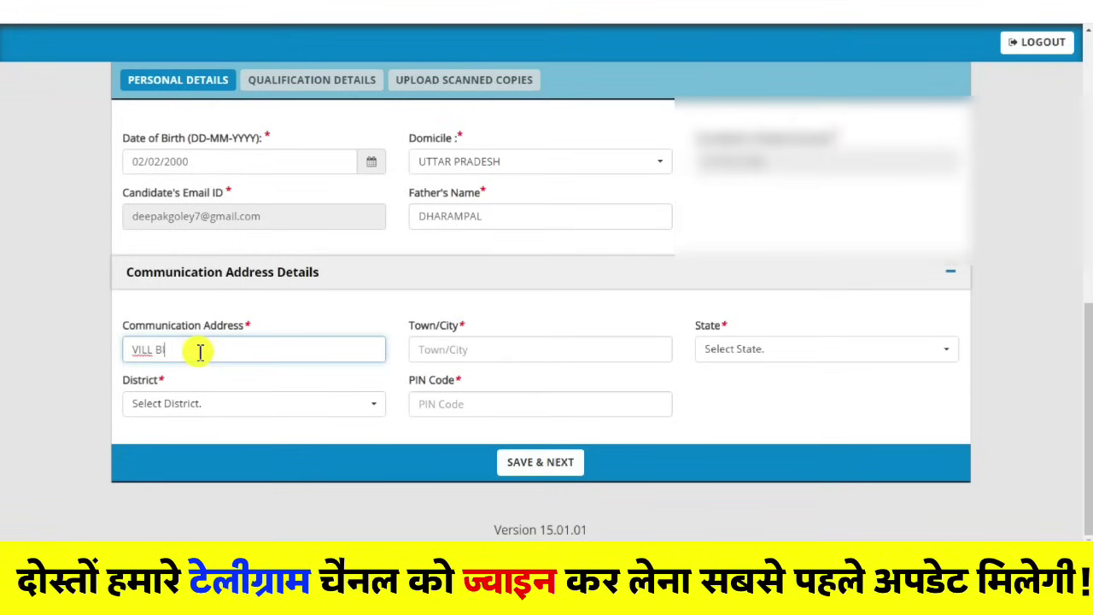
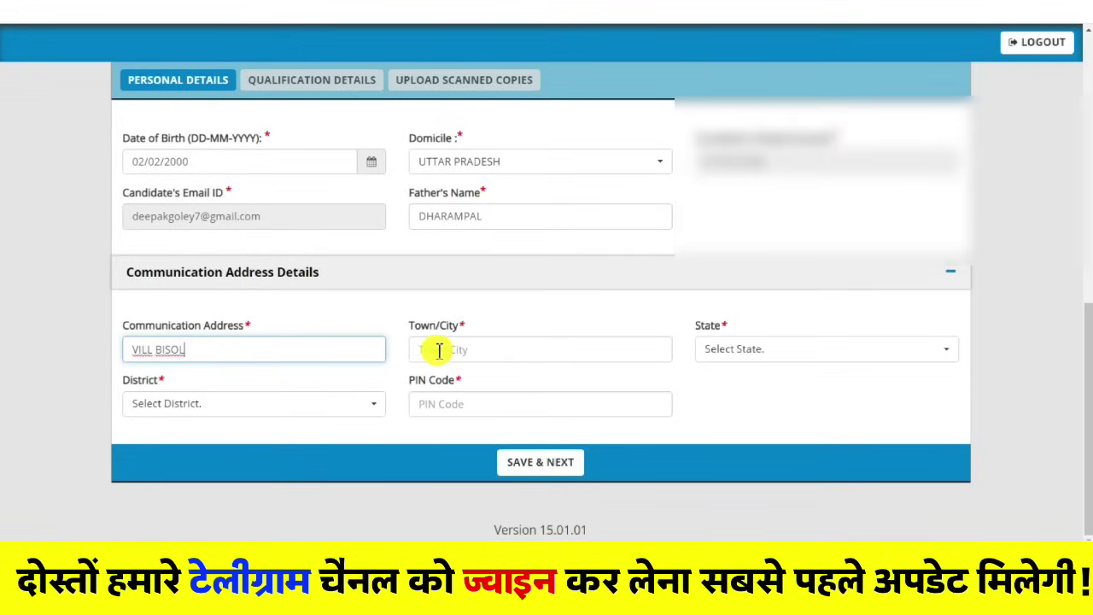
{"action": "left_click", "coordinate": [475, 346]}
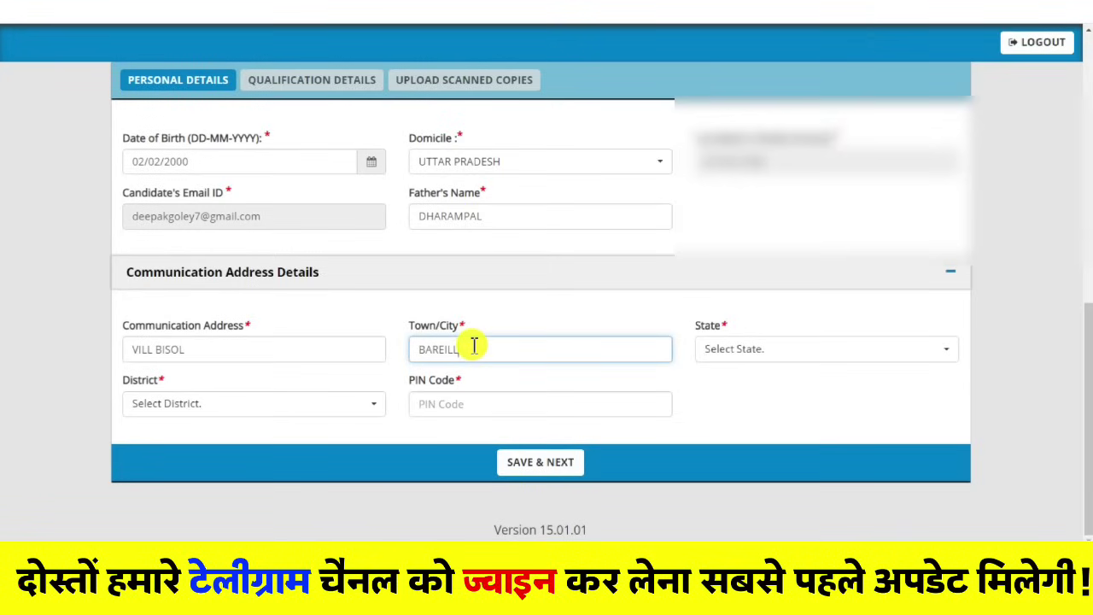
{"action": "type", "text": "BAREILLY"}
{"action": "left_click", "coordinate": [730, 348]}
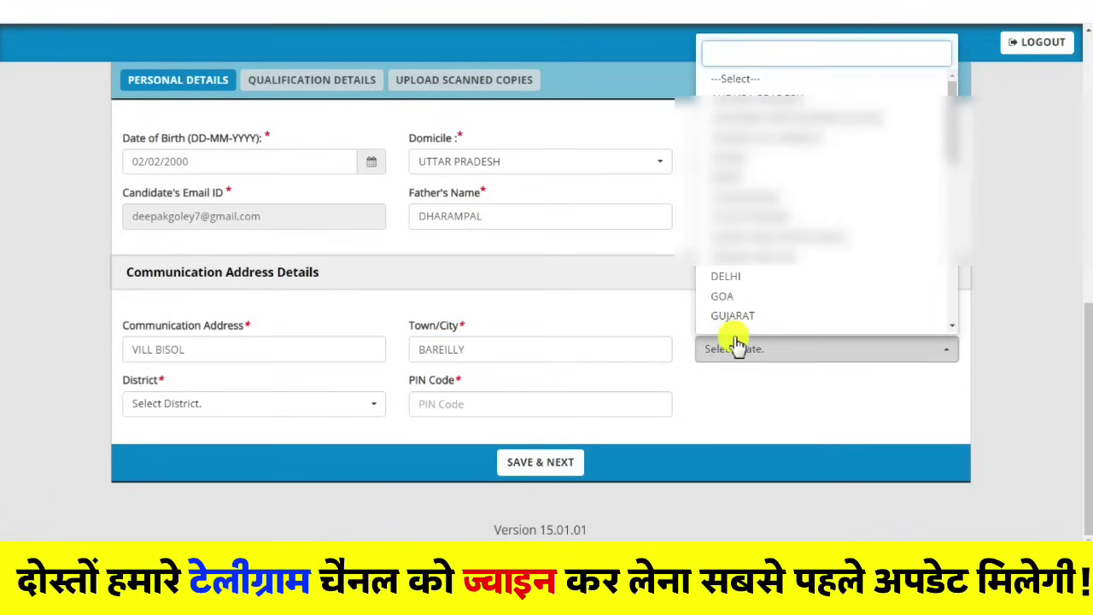
{"action": "type", "text": "uTT"}
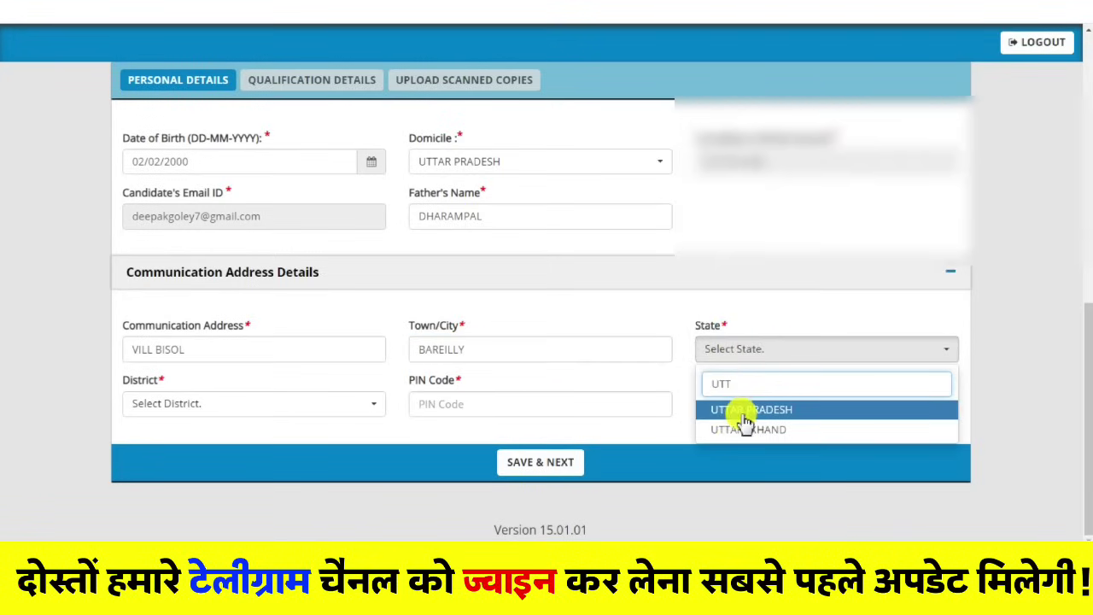
{"action": "key", "text": "Return"}
Step: Choose Bareilly as the district, enter the PIN code, and save the personal details
{"action": "left_click", "coordinate": [153, 405]}
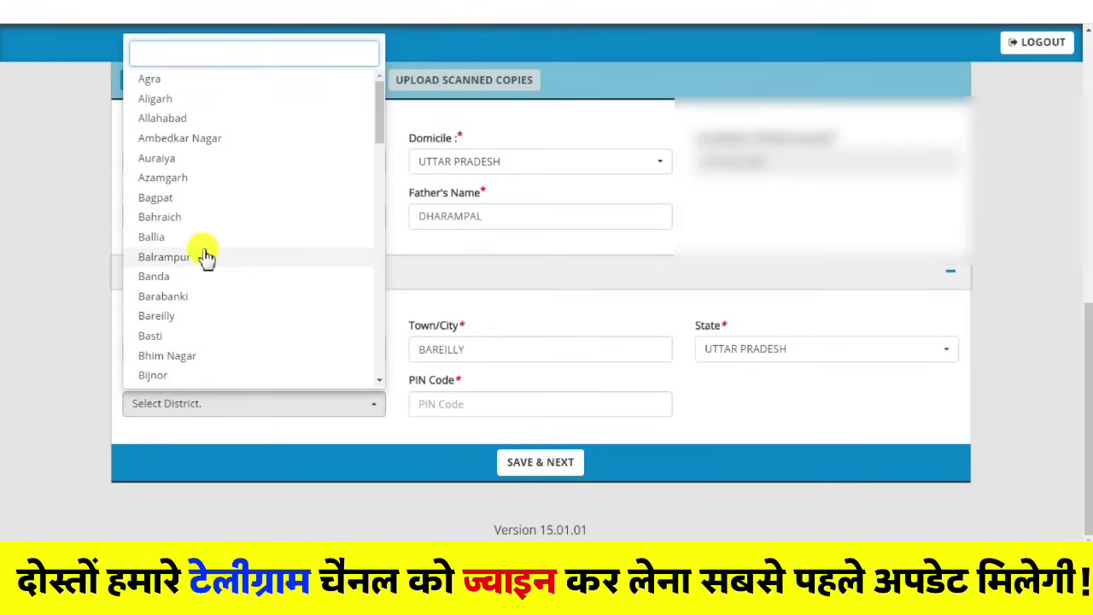
{"action": "left_click", "coordinate": [152, 315]}
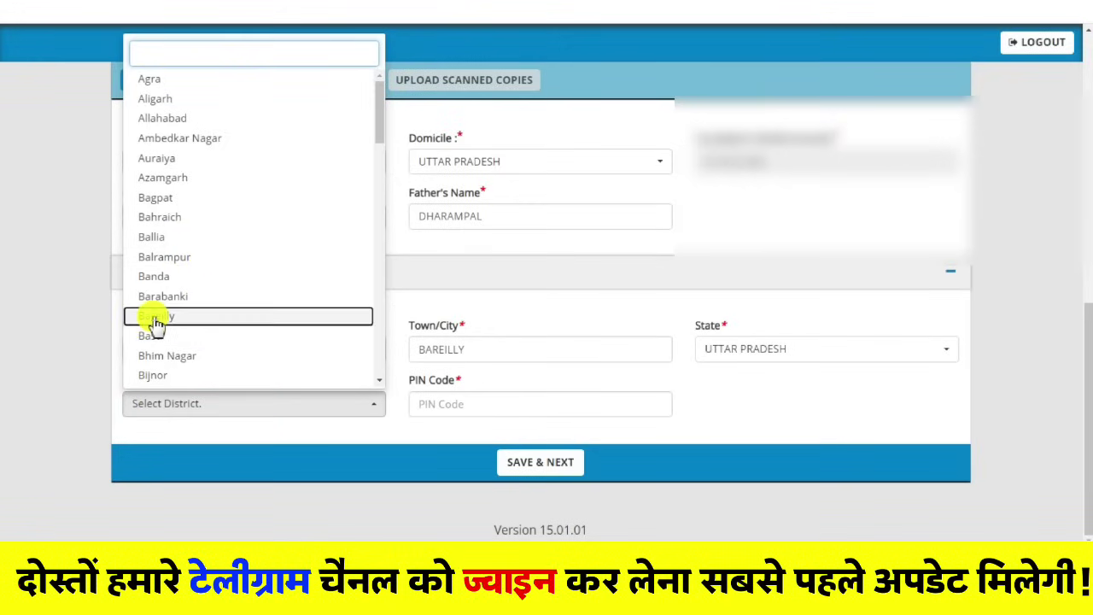
{"action": "key", "text": "Return"}
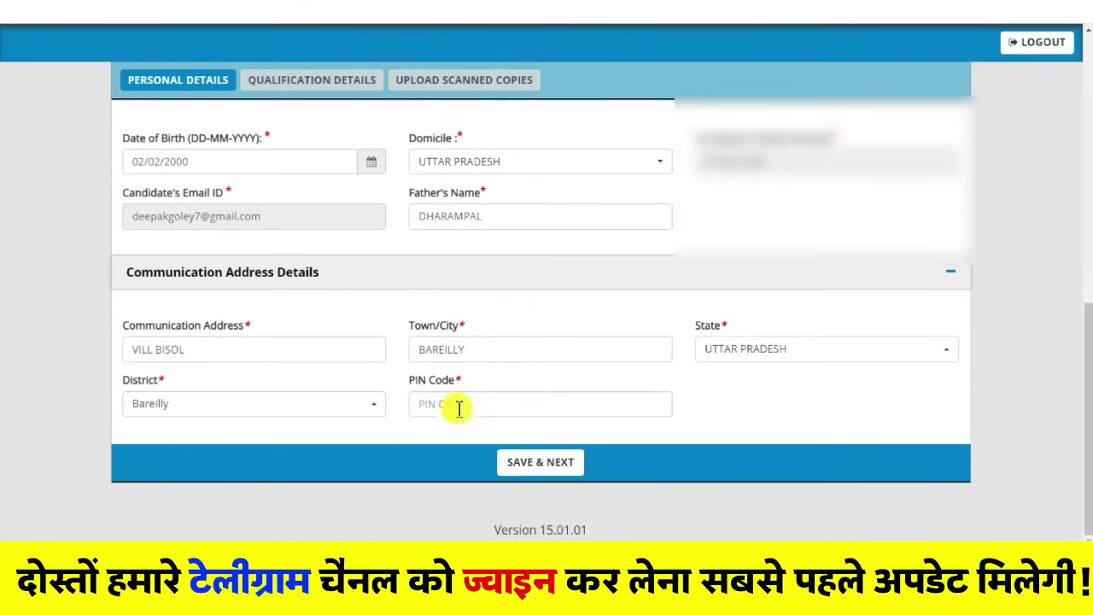
{"action": "left_click", "coordinate": [450, 408]}
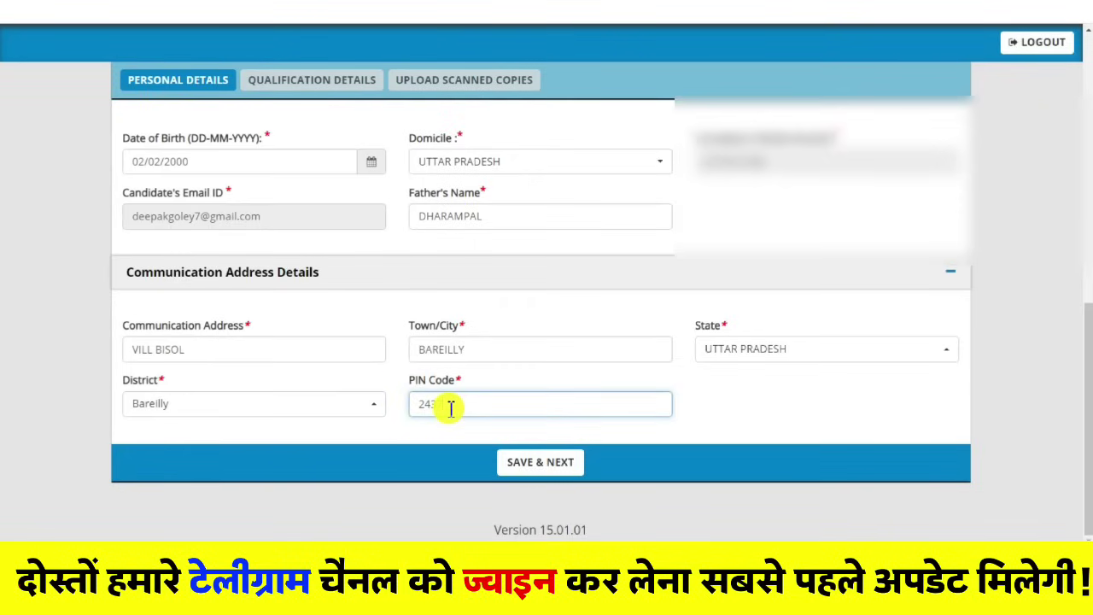
{"action": "type", "text": "243720"}
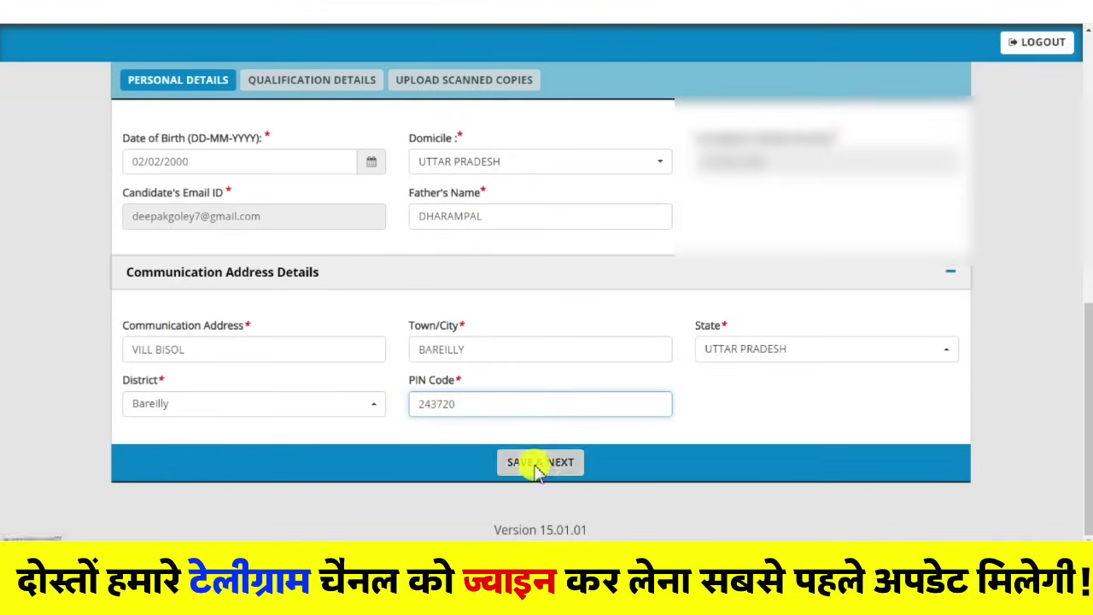
{"action": "left_click", "coordinate": [540, 465]}
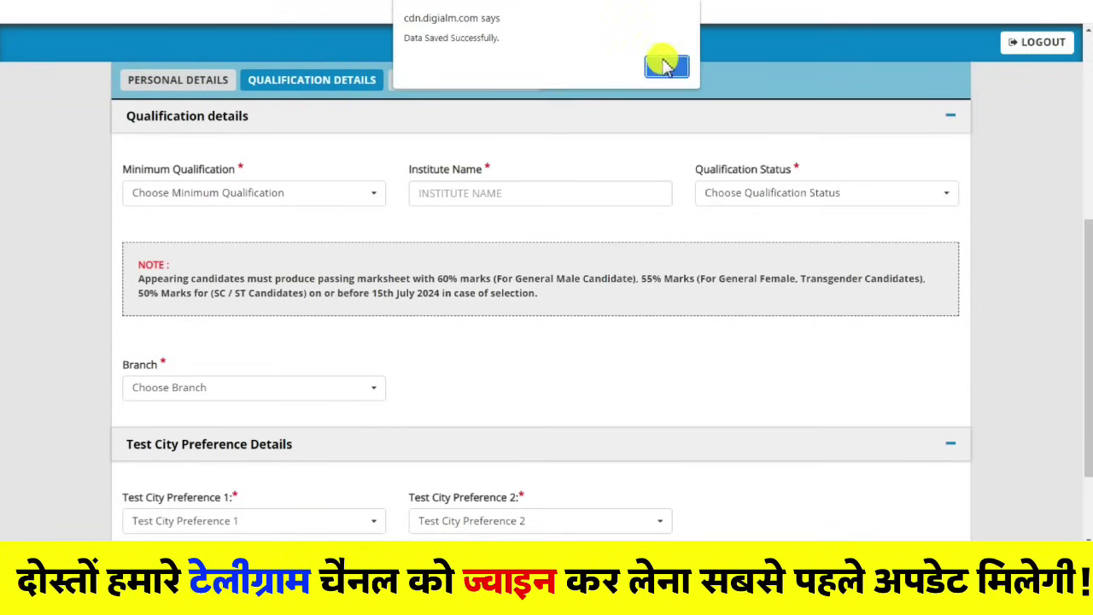
Step: Dismiss the saved alert and set minimum qualification to Diploma with status Appearing
{"action": "left_click", "coordinate": [667, 66]}
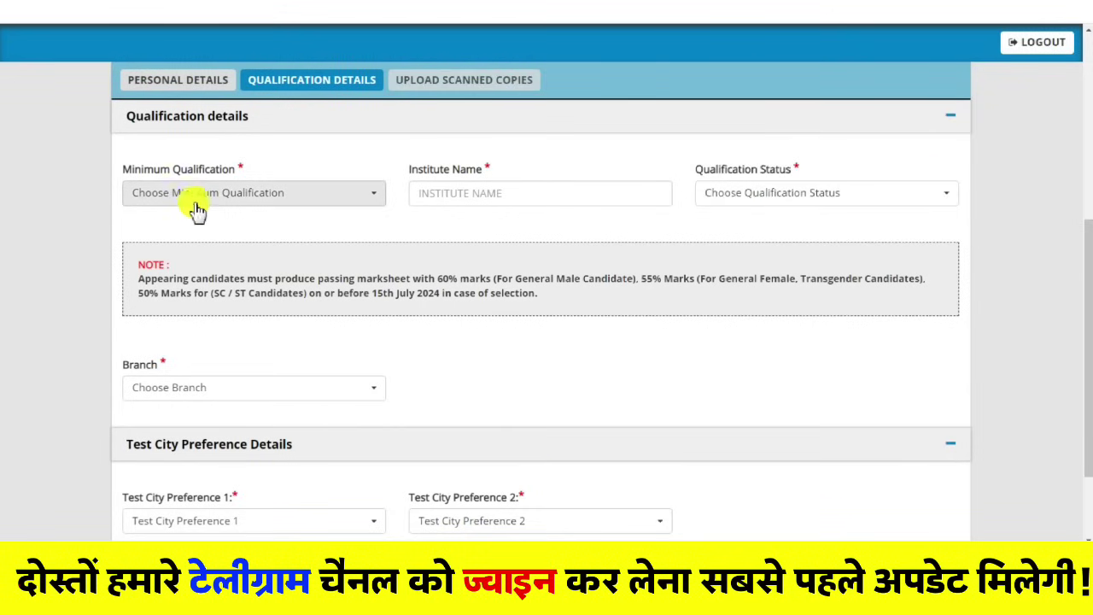
{"action": "left_click", "coordinate": [253, 201]}
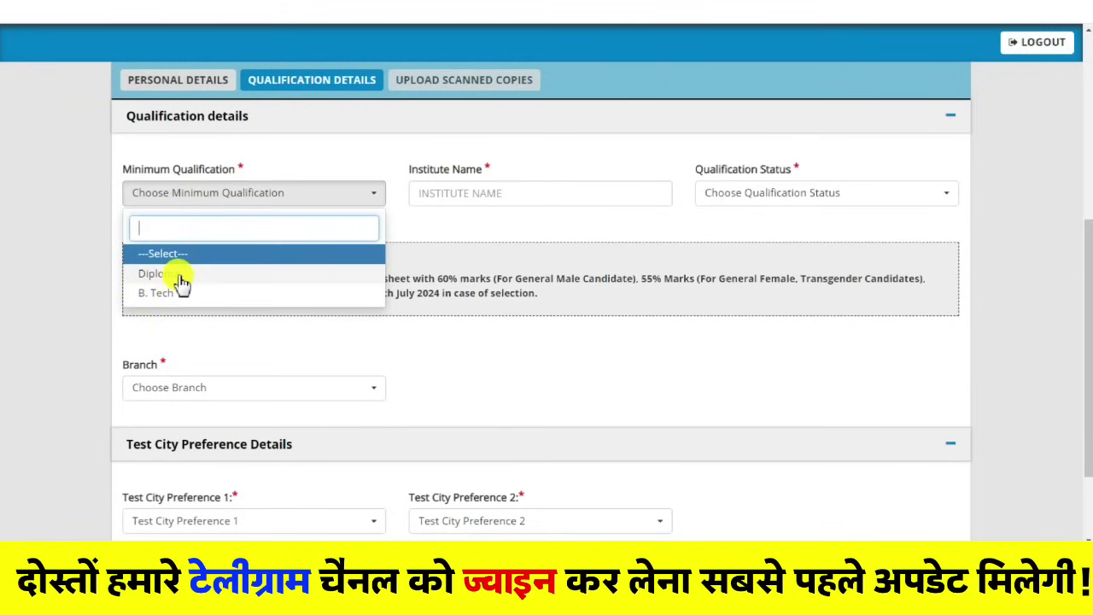
{"action": "left_click", "coordinate": [181, 277]}
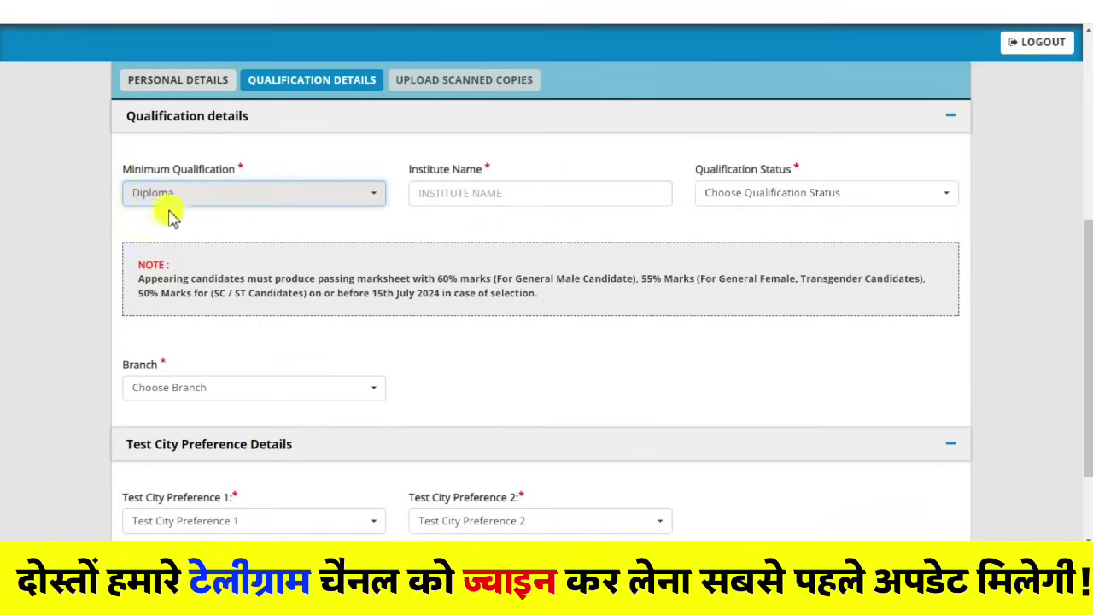
{"action": "left_click", "coordinate": [761, 208]}
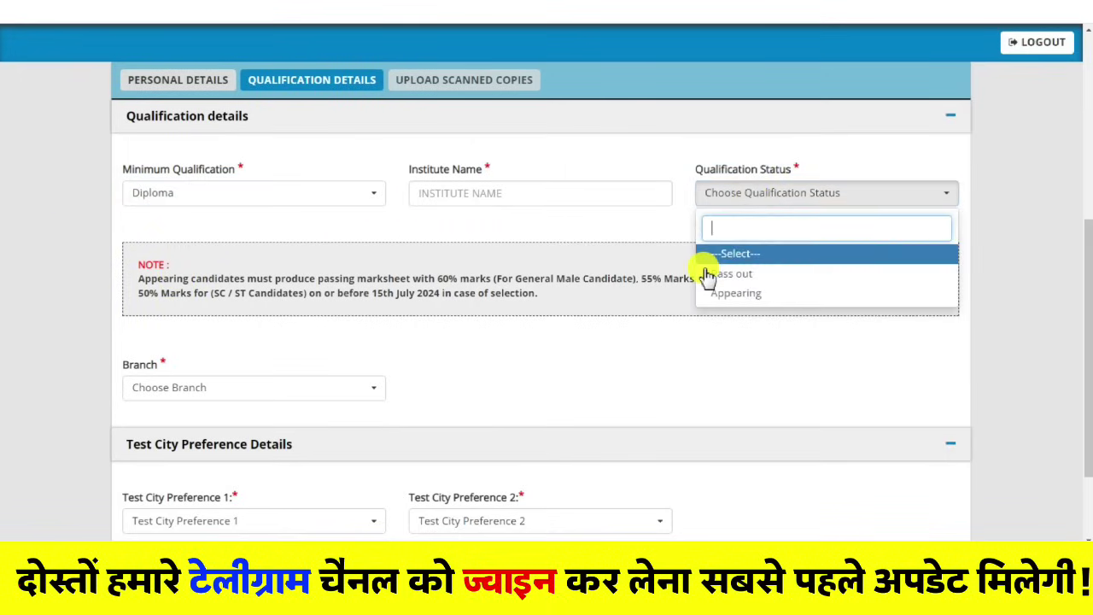
{"action": "left_click", "coordinate": [752, 296]}
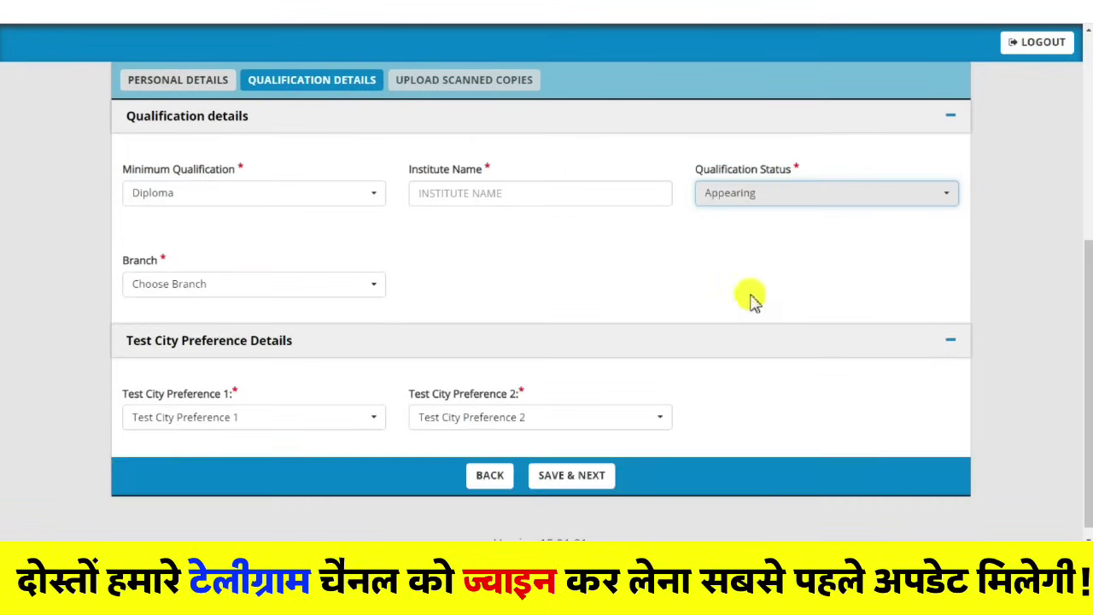
Step: Enter institute MJPRU BAREILLY and set the branch to Electrical
{"action": "left_click", "coordinate": [478, 197]}
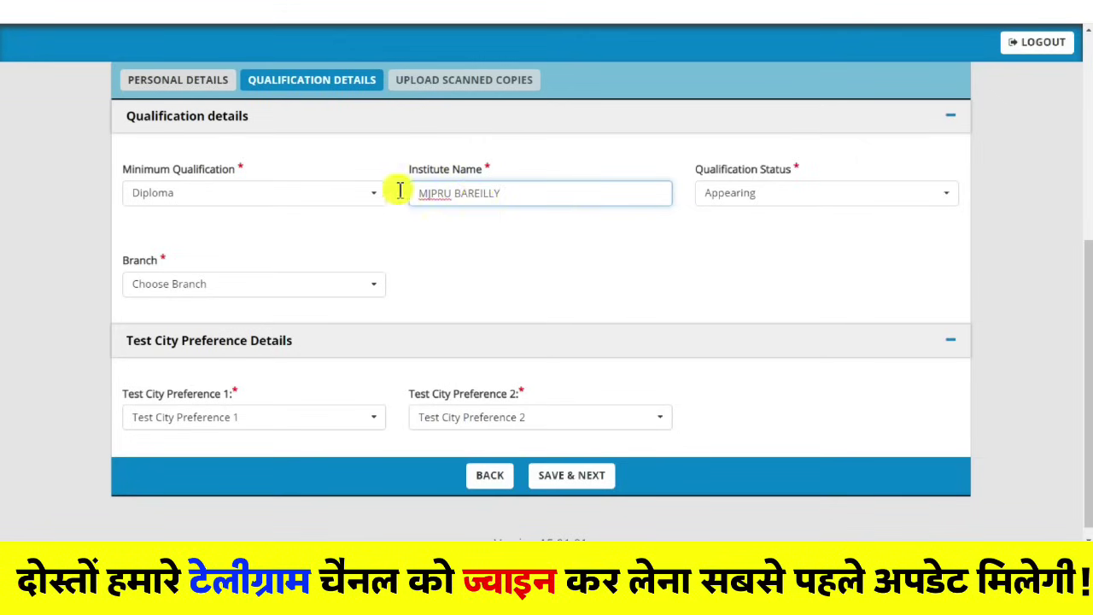
{"action": "scroll", "coordinate": [134, 252], "scroll_direction": "down", "scroll_amount": 1}
{"action": "left_click", "coordinate": [151, 274]}
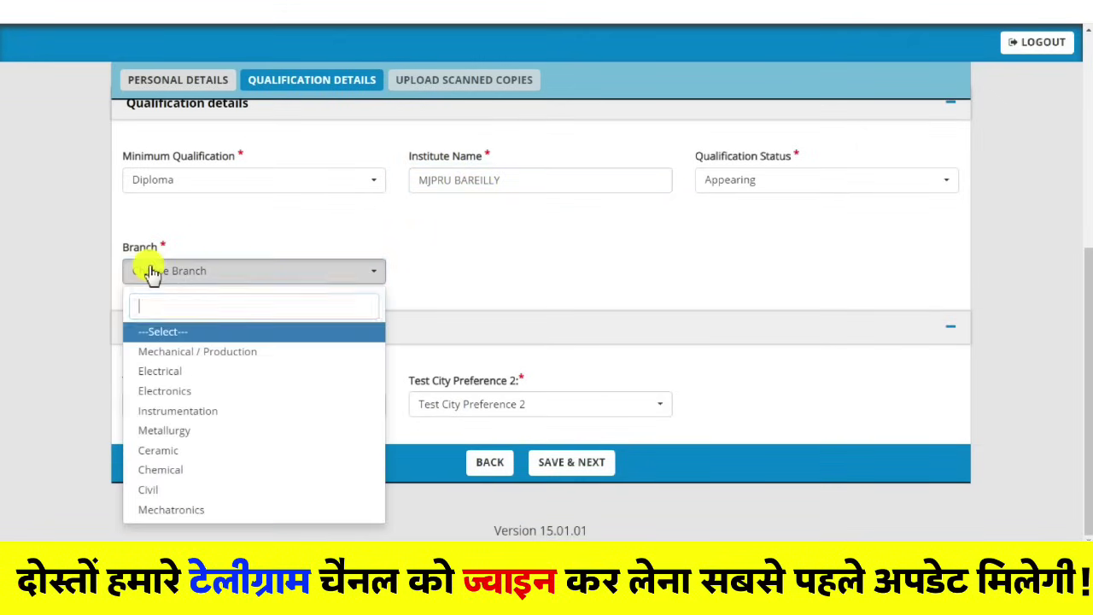
{"action": "left_click", "coordinate": [207, 372]}
{"action": "left_click", "coordinate": [445, 282]}
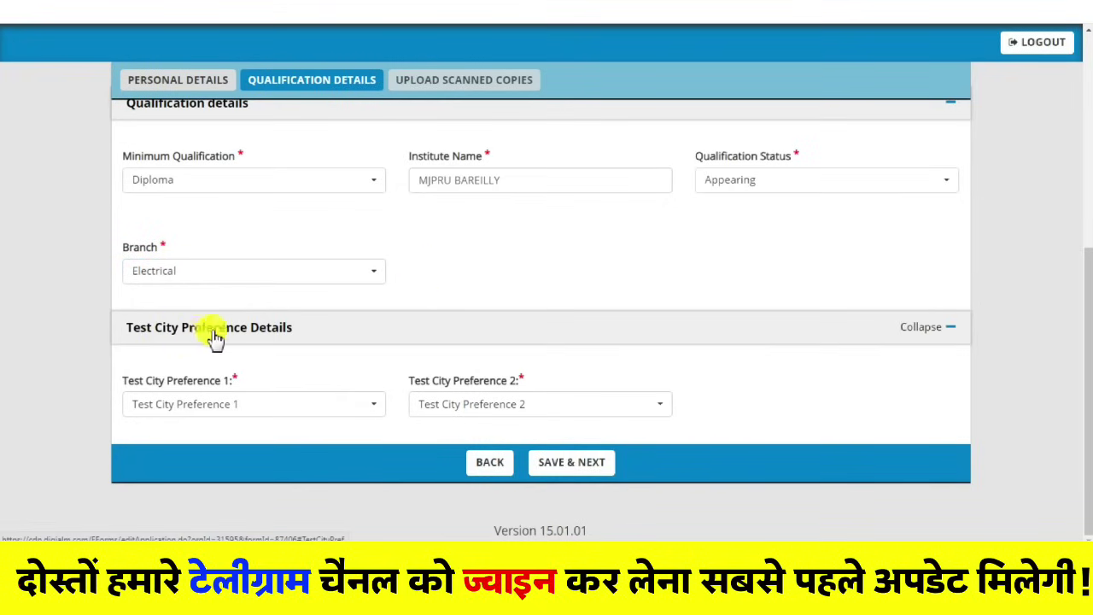
Step: Choose Bareilly as the first test city preference
{"action": "left_click", "coordinate": [205, 408]}
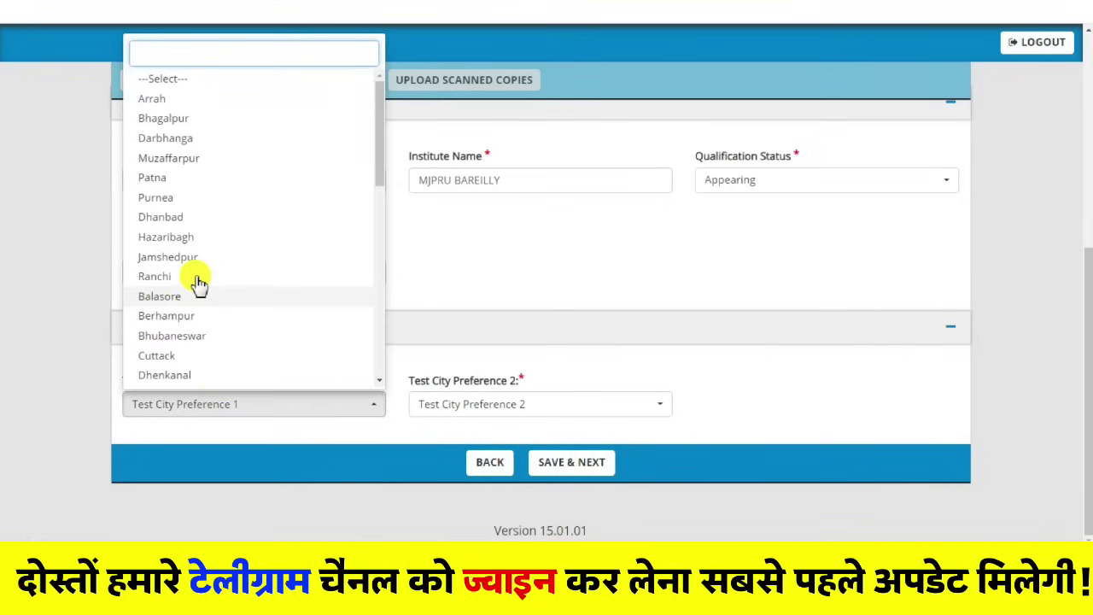
{"action": "scroll", "coordinate": [203, 180], "scroll_direction": "down", "scroll_amount": 5}
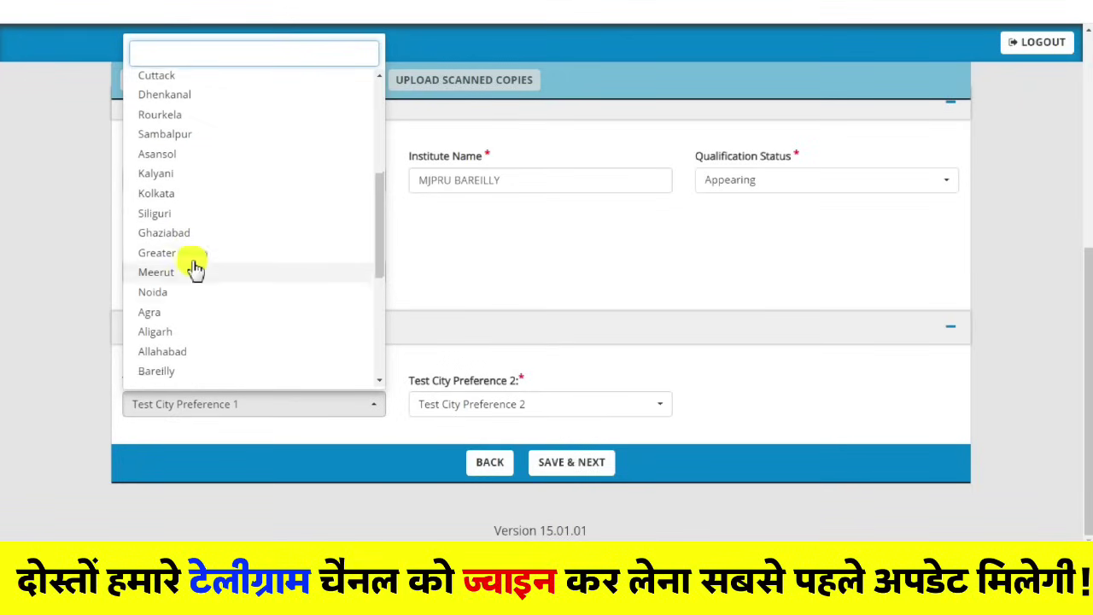
{"action": "scroll", "coordinate": [207, 214], "scroll_direction": "up", "scroll_amount": 2}
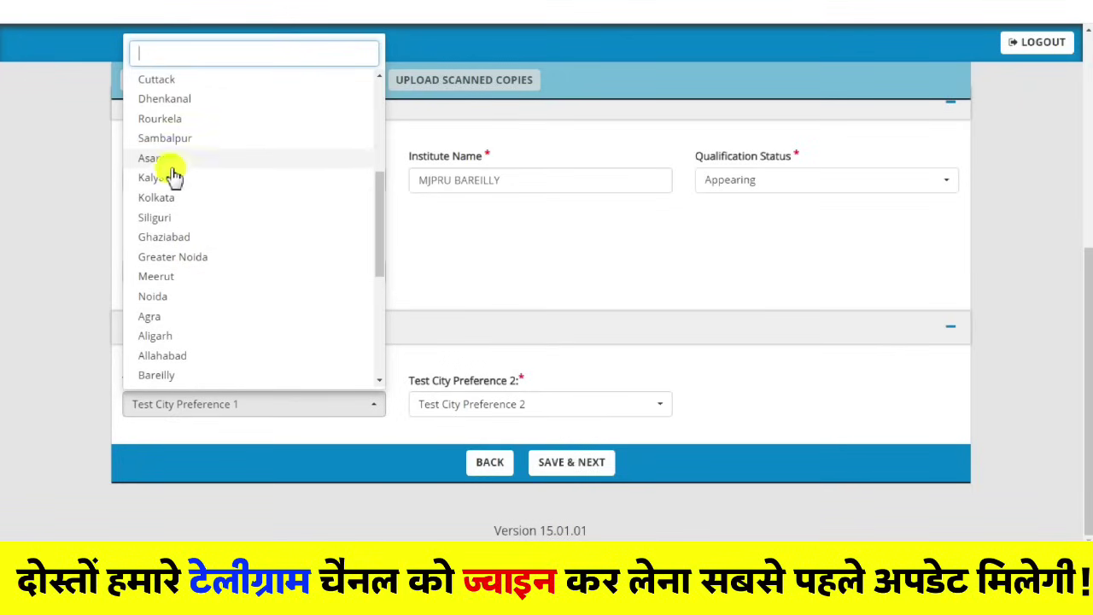
{"action": "scroll", "coordinate": [190, 351], "scroll_direction": "down", "scroll_amount": 3}
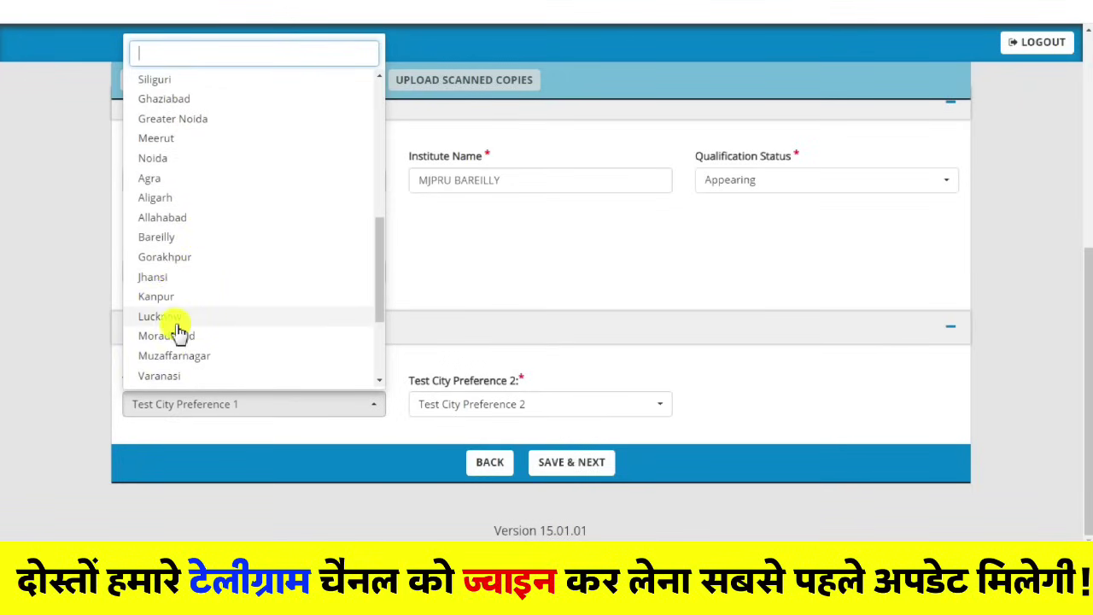
{"action": "left_click", "coordinate": [162, 238]}
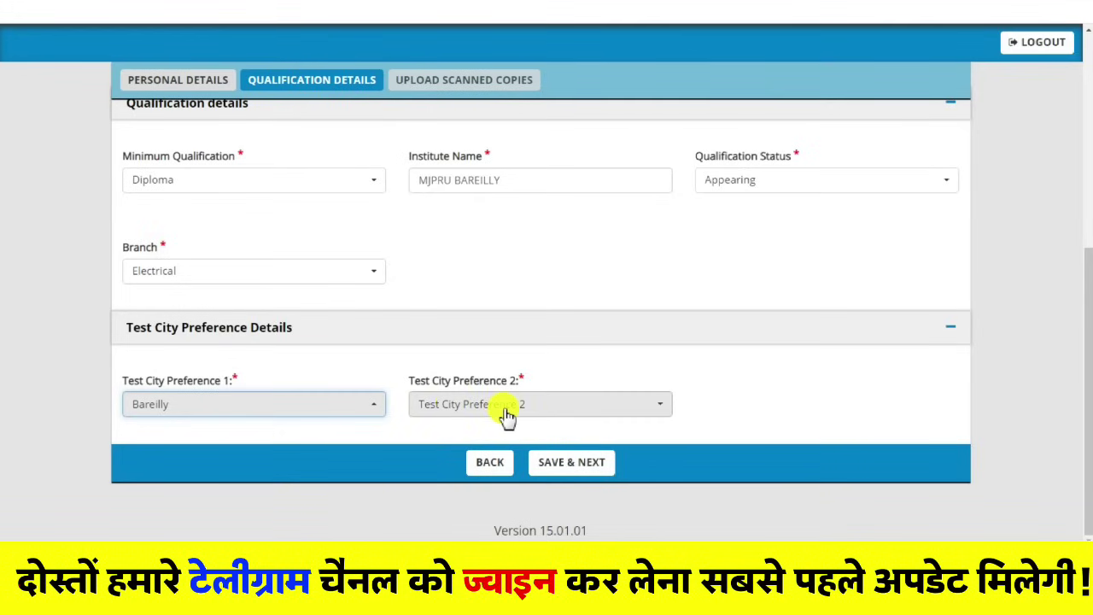
Step: Choose Ghaziabad as the second test city preference and save the qualification details
{"action": "left_click", "coordinate": [508, 416]}
{"action": "scroll", "coordinate": [464, 290], "scroll_direction": "down", "scroll_amount": 3}
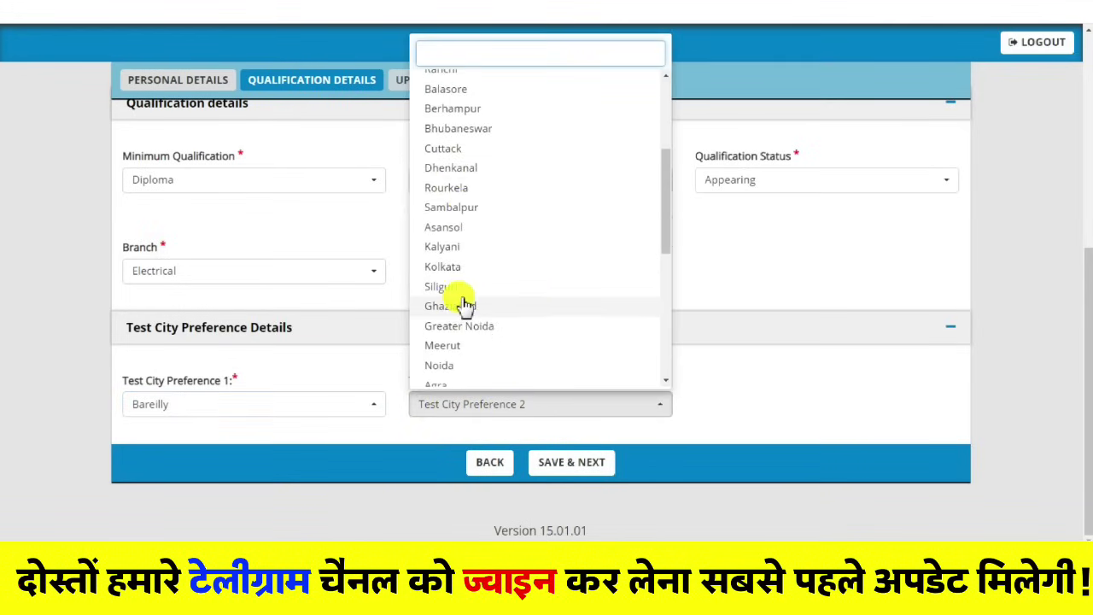
{"action": "scroll", "coordinate": [495, 256], "scroll_direction": "down", "scroll_amount": 2}
{"action": "left_click", "coordinate": [475, 242]}
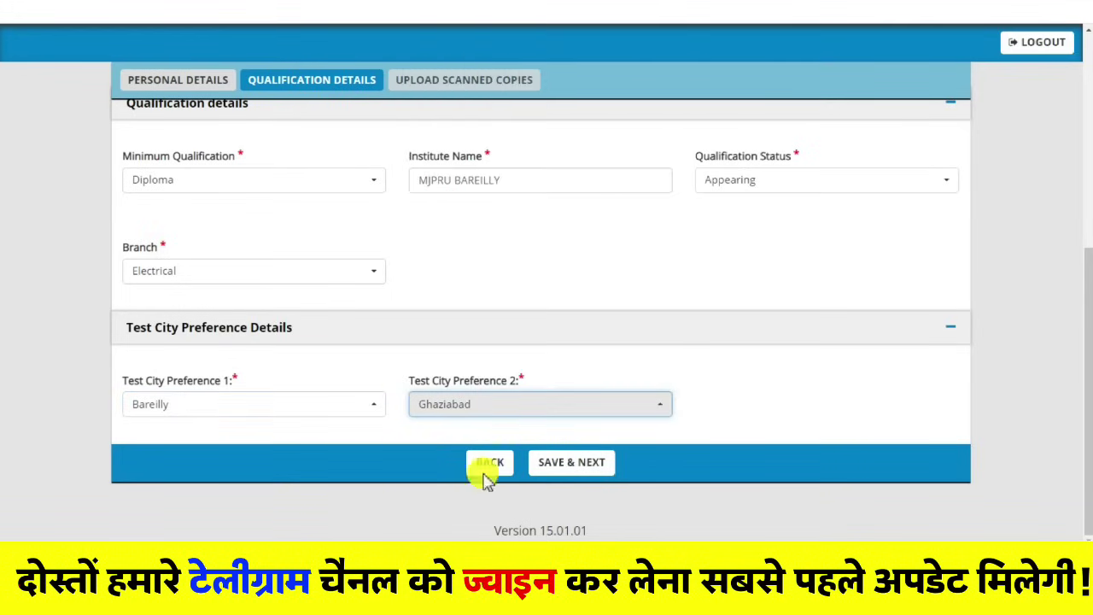
{"action": "left_click", "coordinate": [574, 462]}
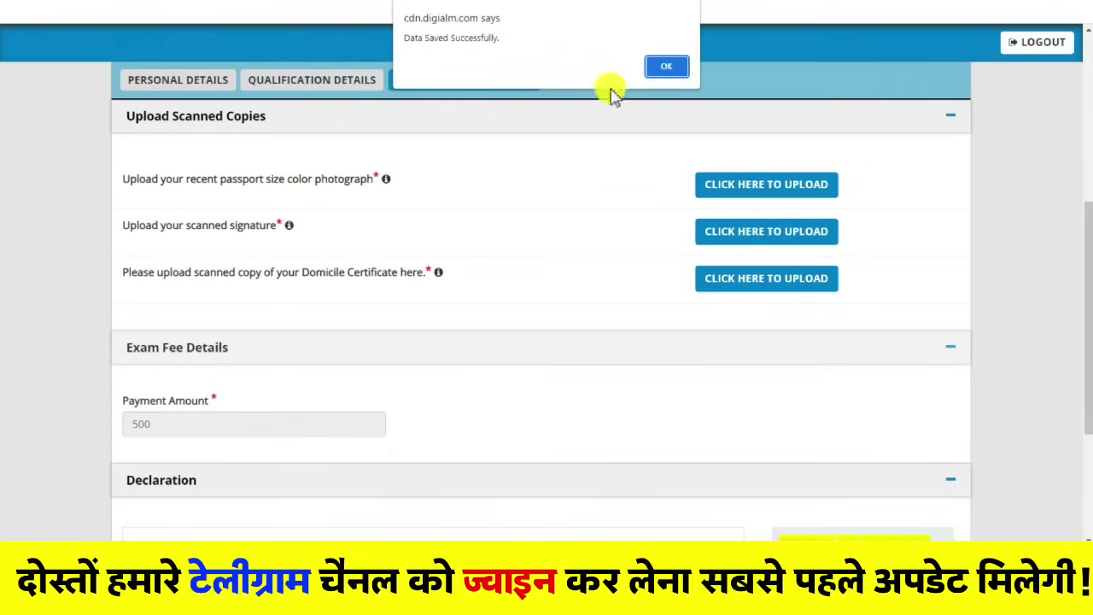
Step: Dismiss the saved alert and start uploading the passport-size photograph through the file chooser
{"action": "left_click", "coordinate": [663, 68]}
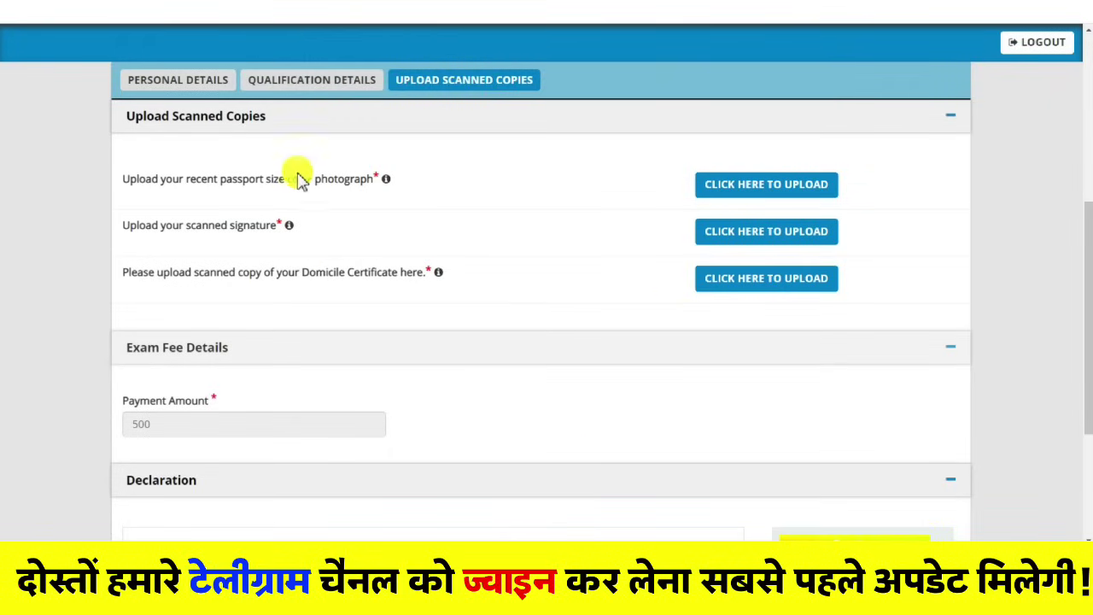
{"action": "left_click", "coordinate": [766, 190]}
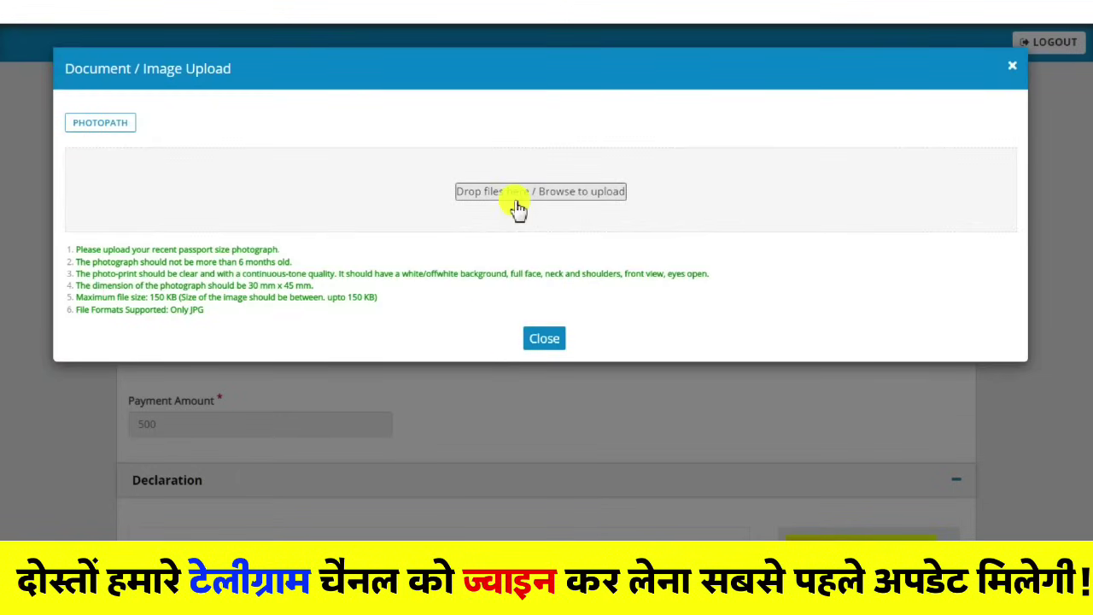
{"action": "left_click", "coordinate": [512, 193]}
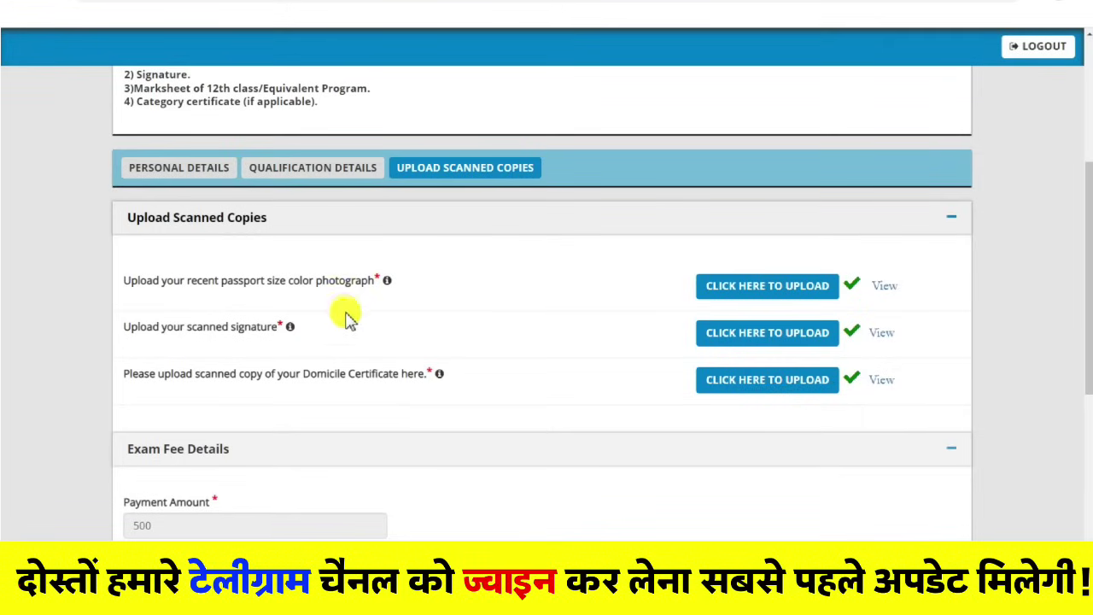
{"action": "scroll", "coordinate": [349, 317], "scroll_direction": "down", "scroll_amount": 1}
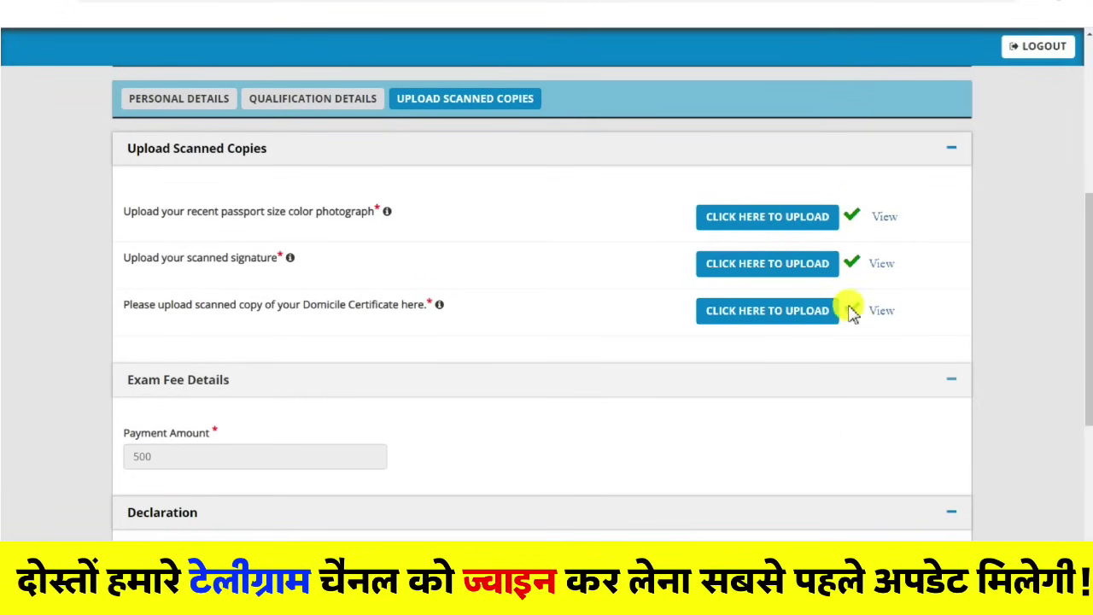
{"action": "scroll", "coordinate": [447, 269], "scroll_direction": "down", "scroll_amount": 2}
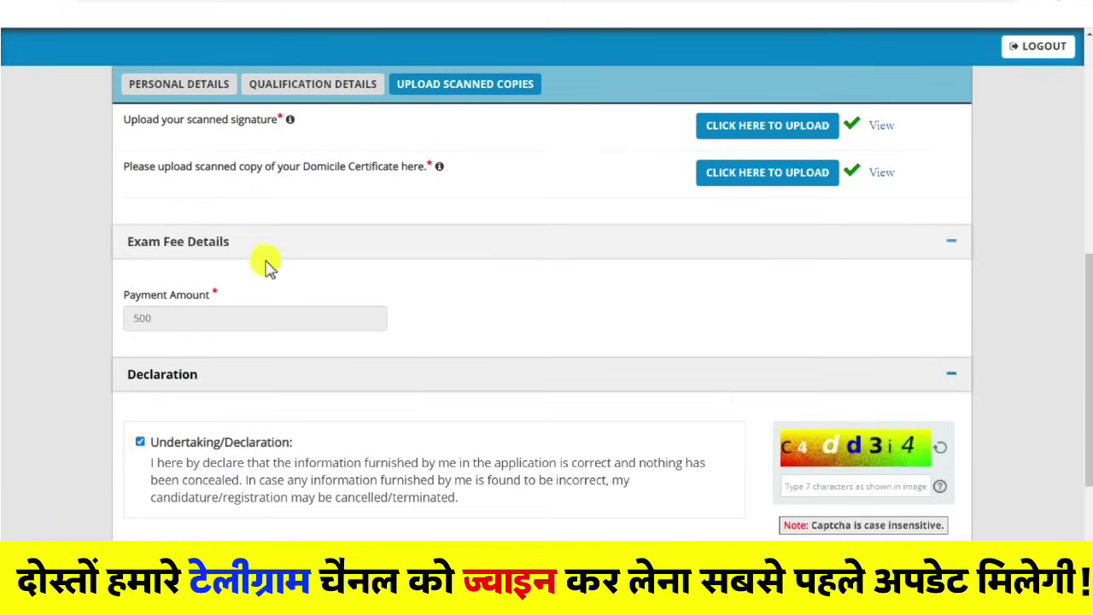
{"action": "scroll", "coordinate": [267, 268], "scroll_direction": "down", "scroll_amount": 2}
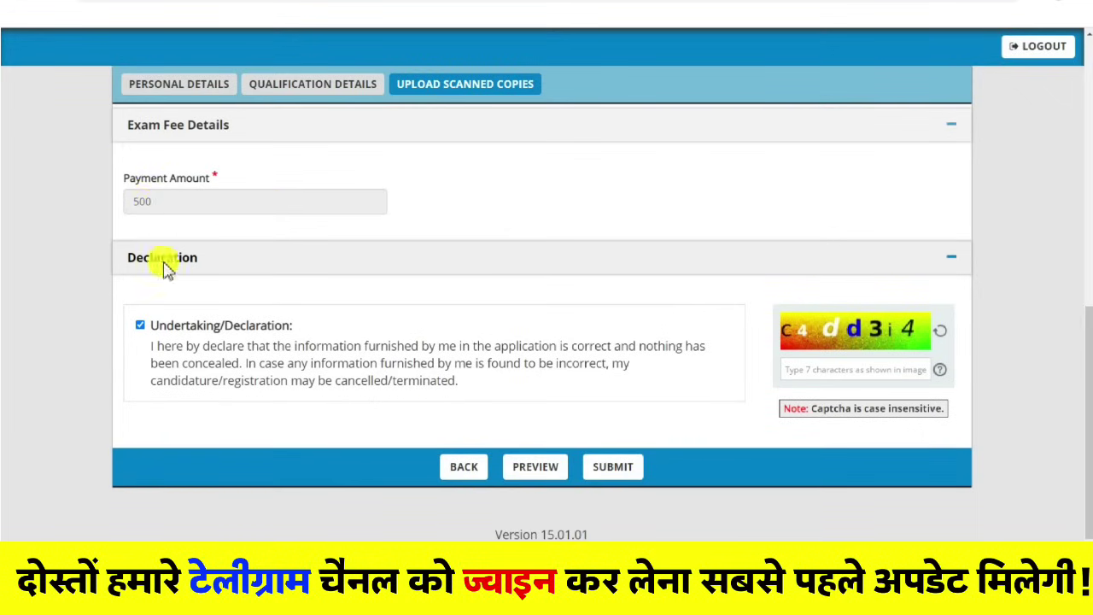
{"action": "left_click", "coordinate": [525, 469]}
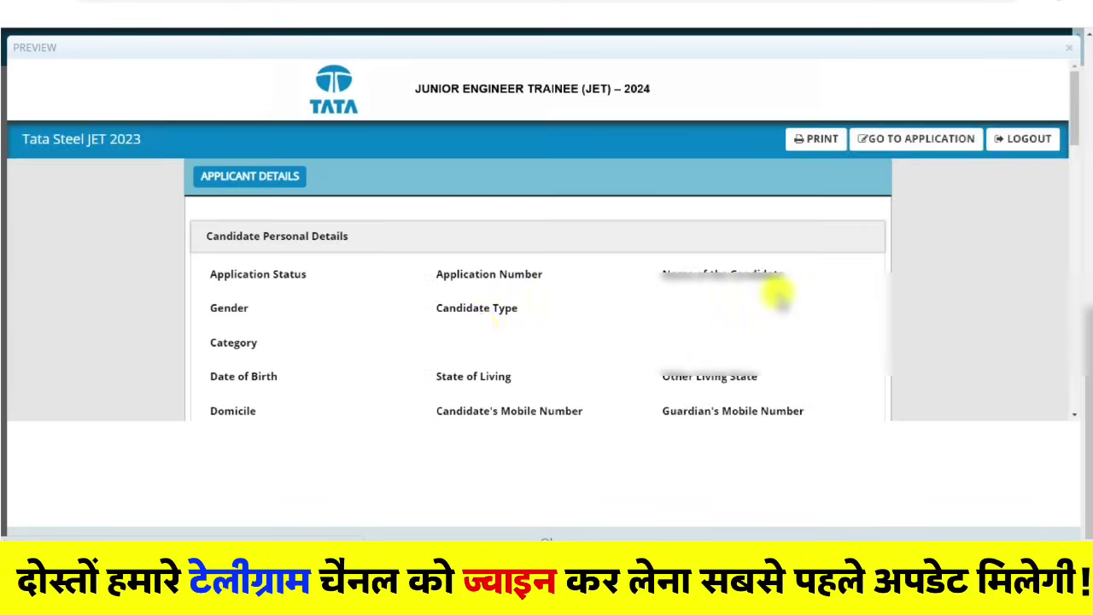
{"action": "scroll", "coordinate": [525, 323], "scroll_direction": "down", "scroll_amount": 1}
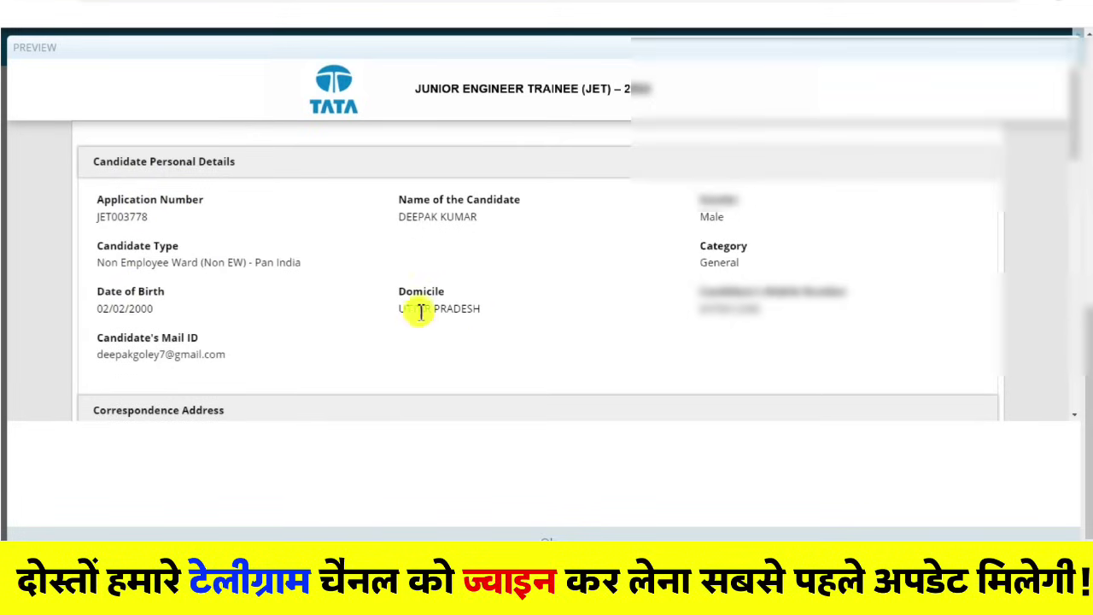
{"action": "scroll", "coordinate": [518, 298], "scroll_direction": "down", "scroll_amount": 3}
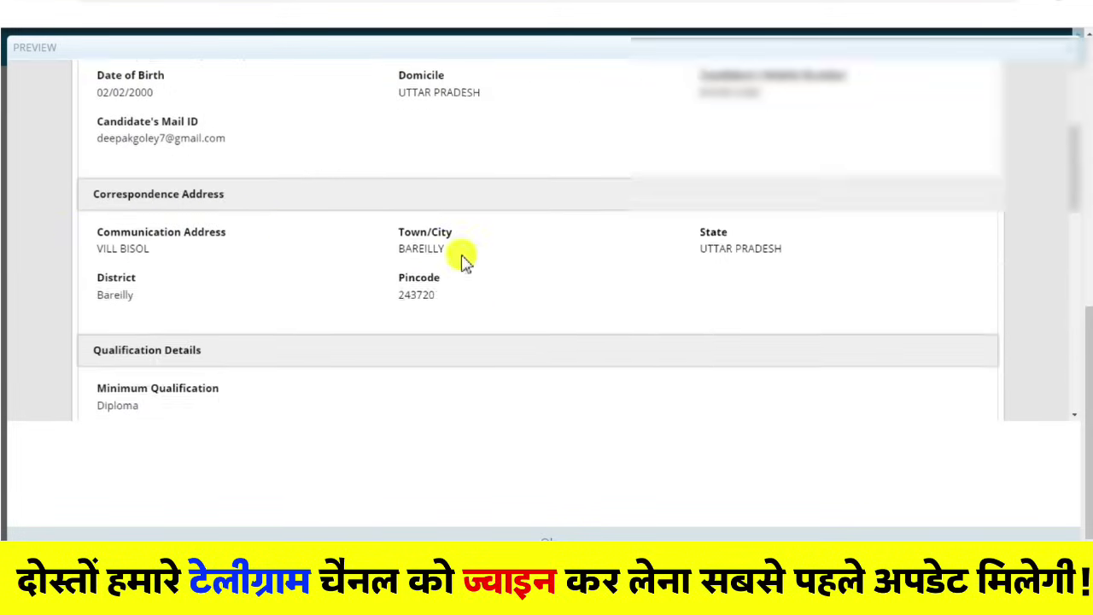
{"action": "scroll", "coordinate": [176, 200], "scroll_direction": "down", "scroll_amount": 3}
{"action": "scroll", "coordinate": [135, 341], "scroll_direction": "down", "scroll_amount": 4}
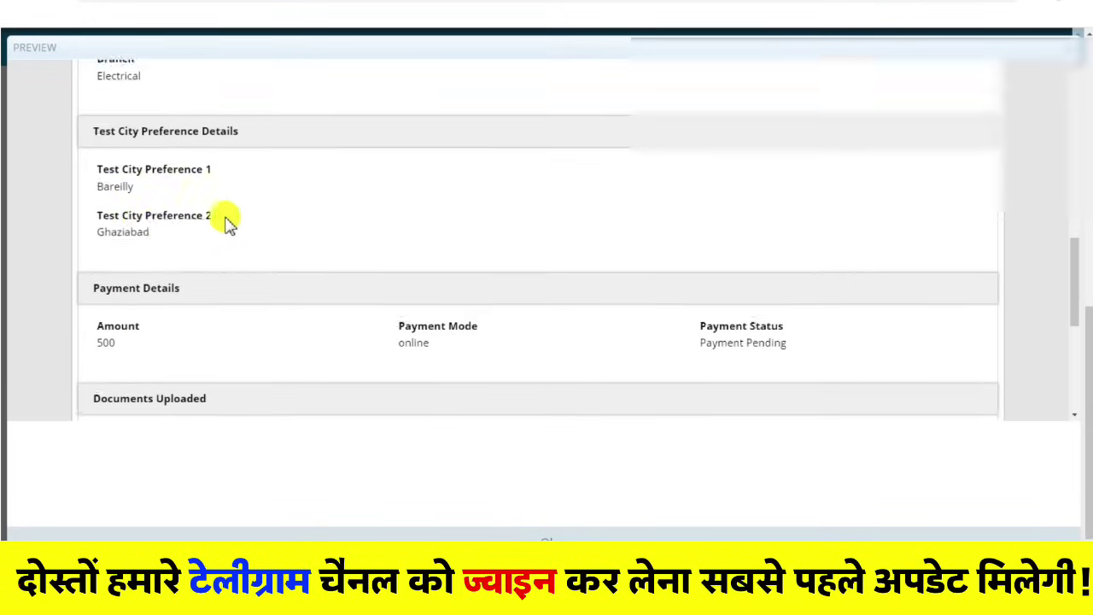
{"action": "scroll", "coordinate": [159, 244], "scroll_direction": "down", "scroll_amount": 3}
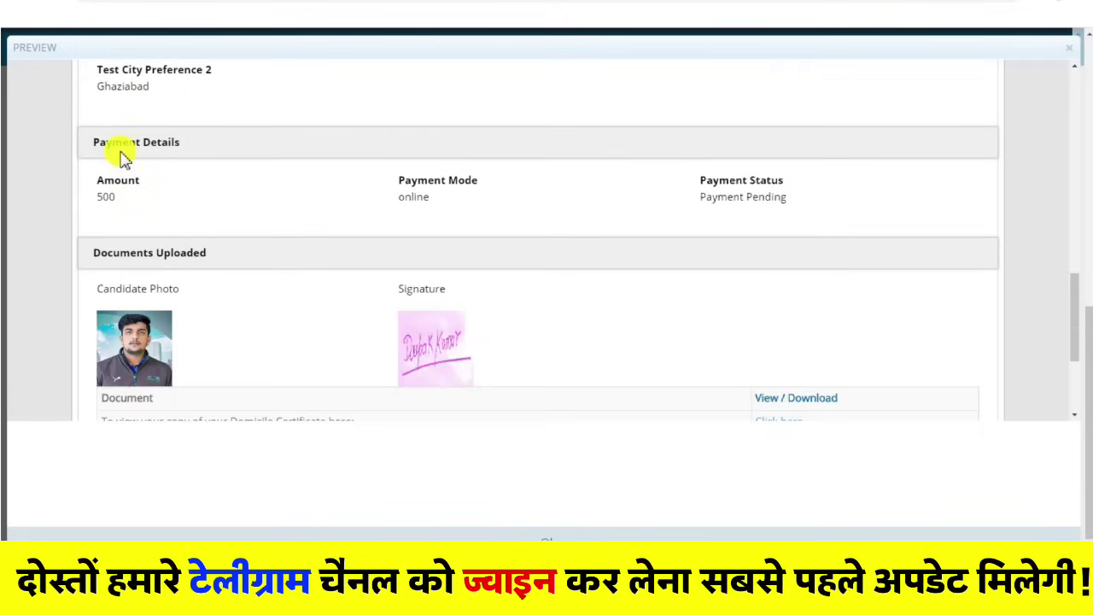
{"action": "scroll", "coordinate": [122, 248], "scroll_direction": "down", "scroll_amount": 1}
{"action": "scroll", "coordinate": [745, 270], "scroll_direction": "down", "scroll_amount": 1}
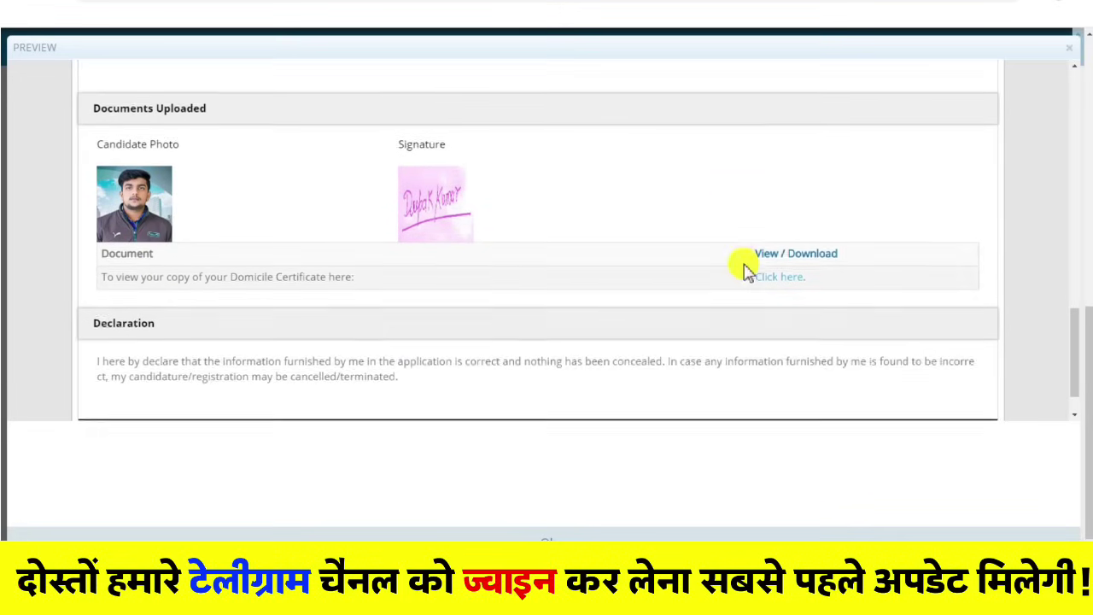
{"action": "scroll", "coordinate": [745, 270], "scroll_direction": "down", "scroll_amount": 1}
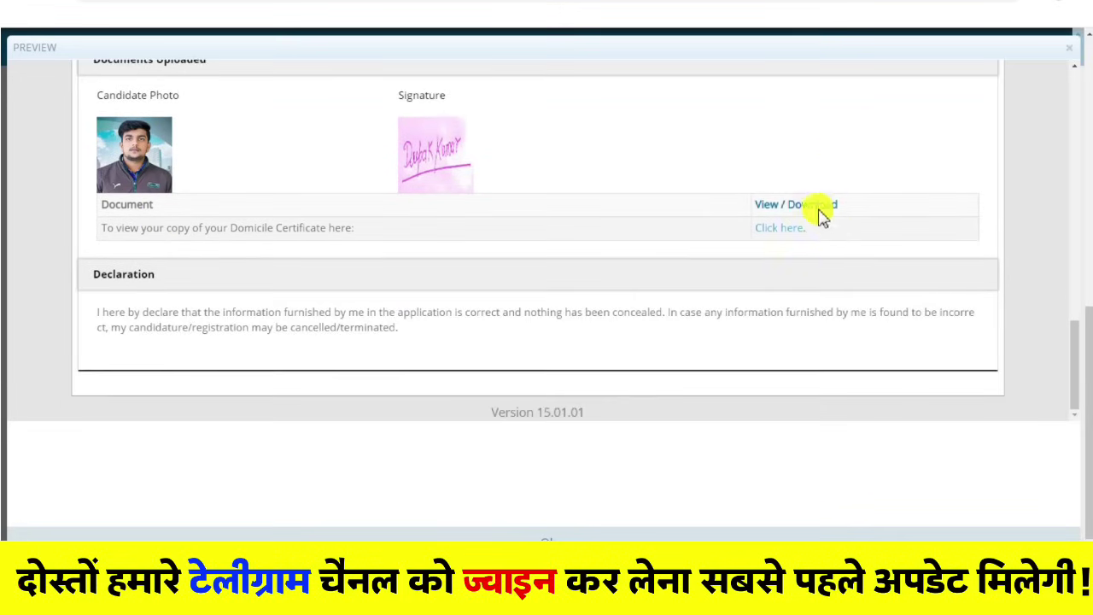
{"action": "scroll", "coordinate": [703, 273], "scroll_direction": "up", "scroll_amount": 15}
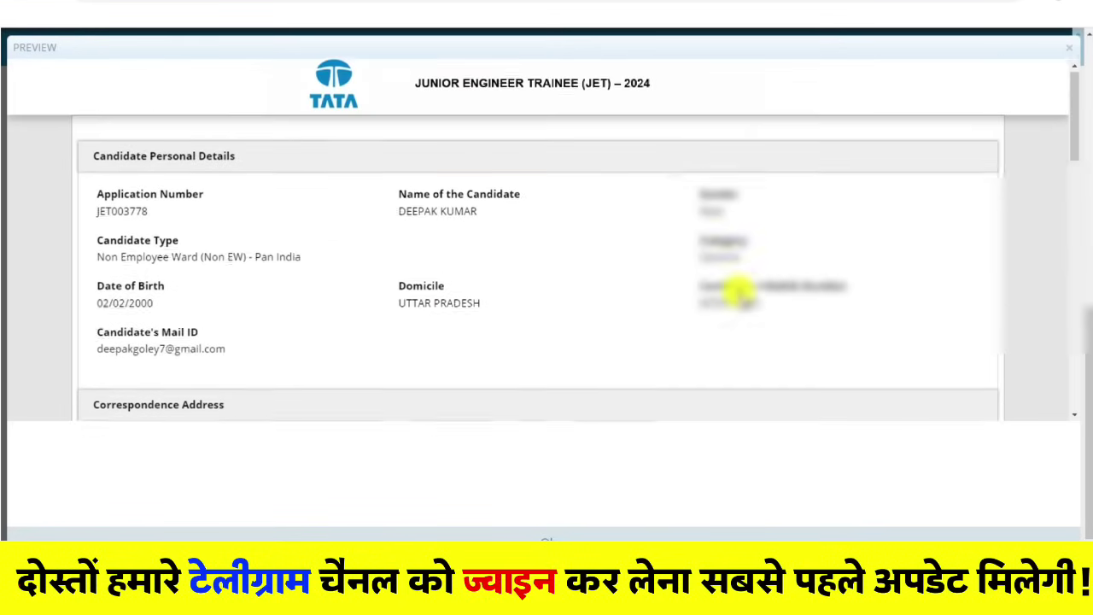
{"action": "scroll", "coordinate": [739, 292], "scroll_direction": "up", "scroll_amount": 1}
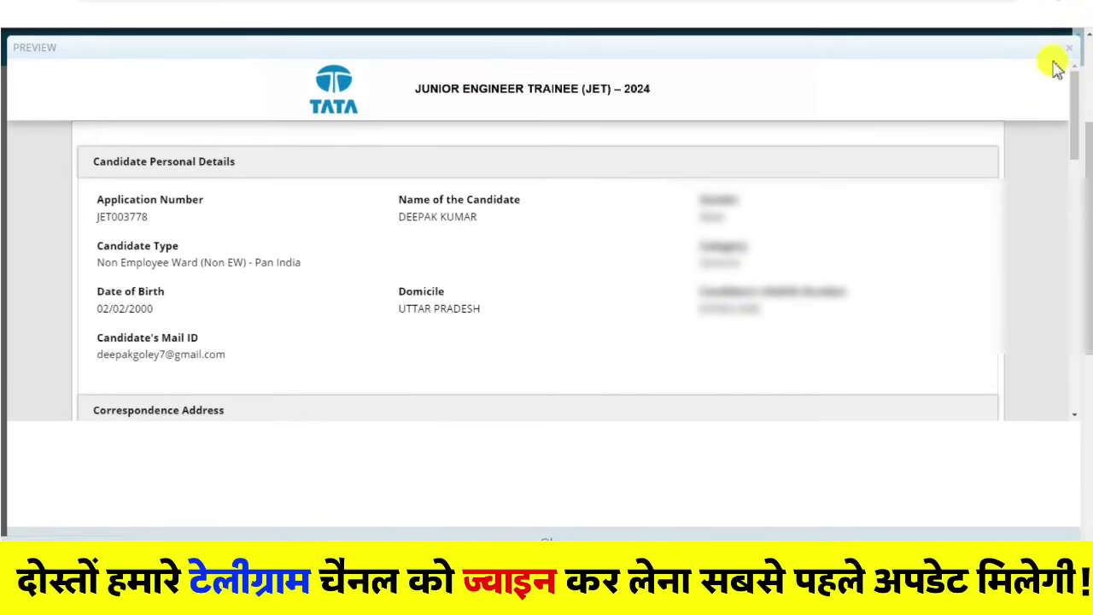
{"action": "left_click", "coordinate": [1067, 48]}
{"action": "scroll", "coordinate": [513, 299], "scroll_direction": "down", "scroll_amount": 5}
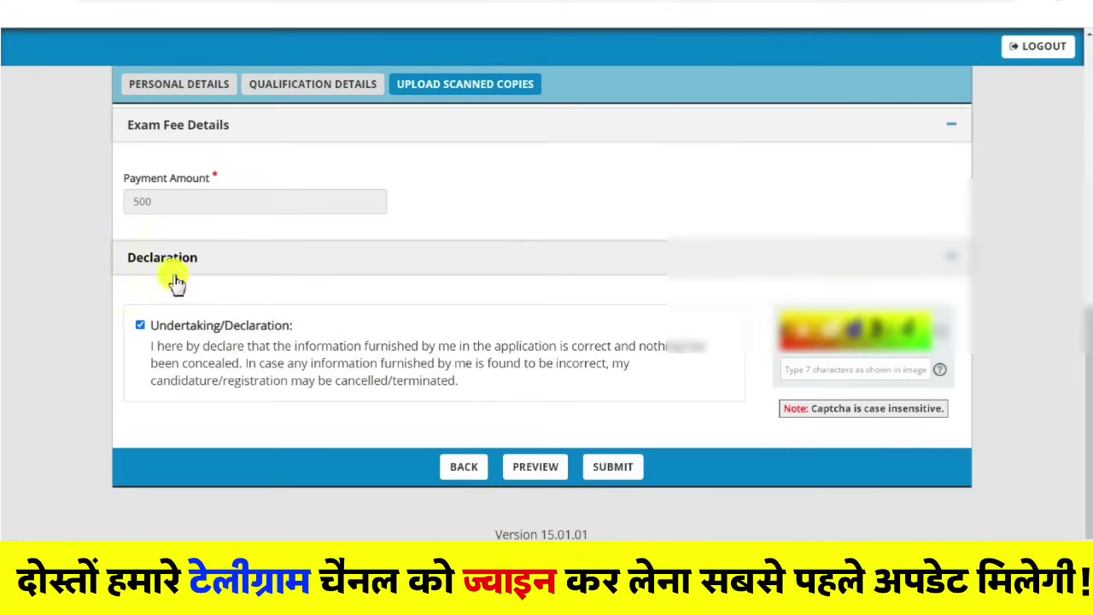
Step: Enter the captcha, submit the application, and confirm the submission
{"action": "left_click", "coordinate": [617, 476]}
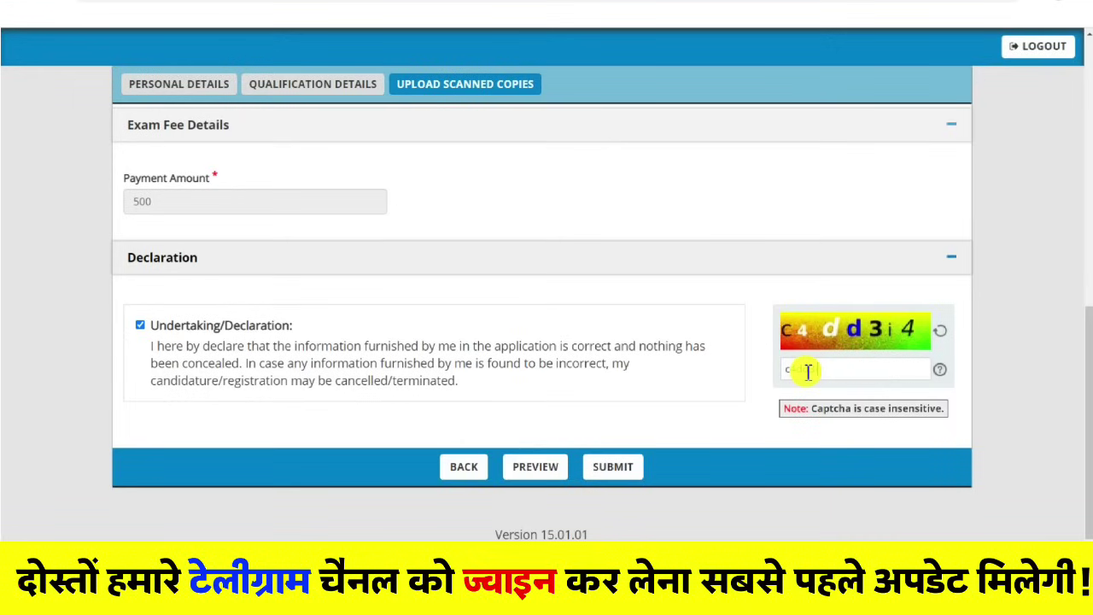
{"action": "left_click", "coordinate": [612, 466]}
{"action": "left_click", "coordinate": [614, 72]}
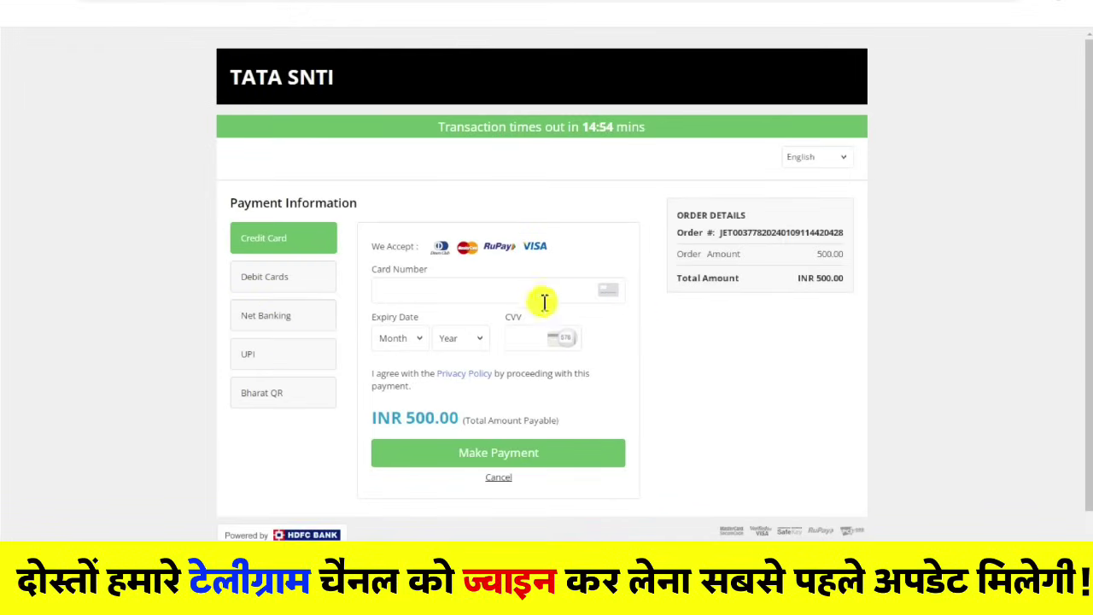
Step: Scroll through the HDFC payment page to review the INR 500.00 order and payment options
{"action": "scroll", "coordinate": [547, 320], "scroll_direction": "down", "scroll_amount": 1}
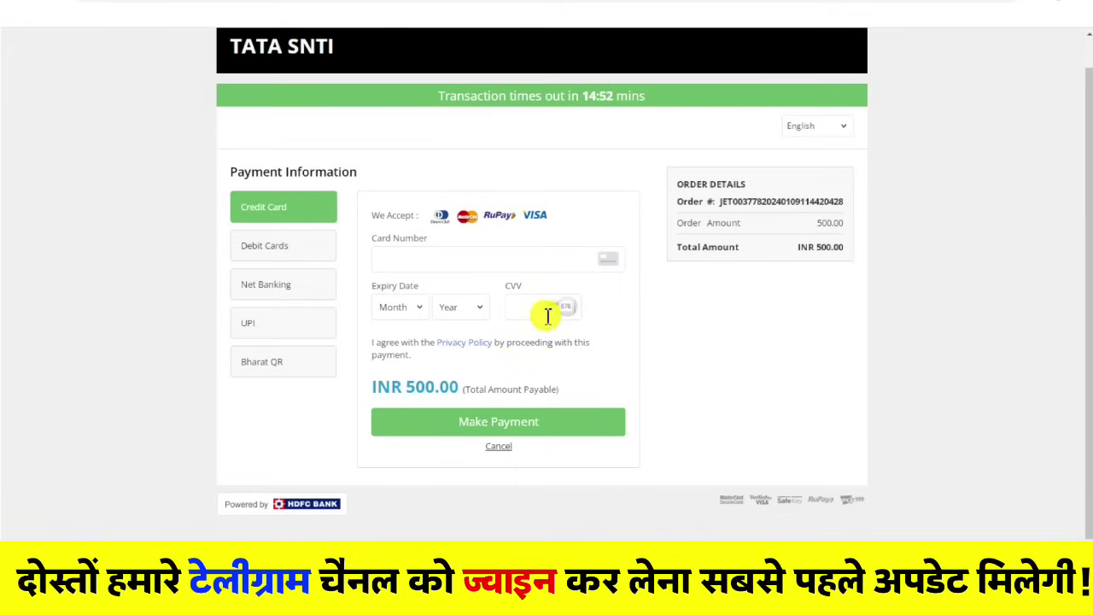
{"action": "scroll", "coordinate": [589, 282], "scroll_direction": "up", "scroll_amount": 1}
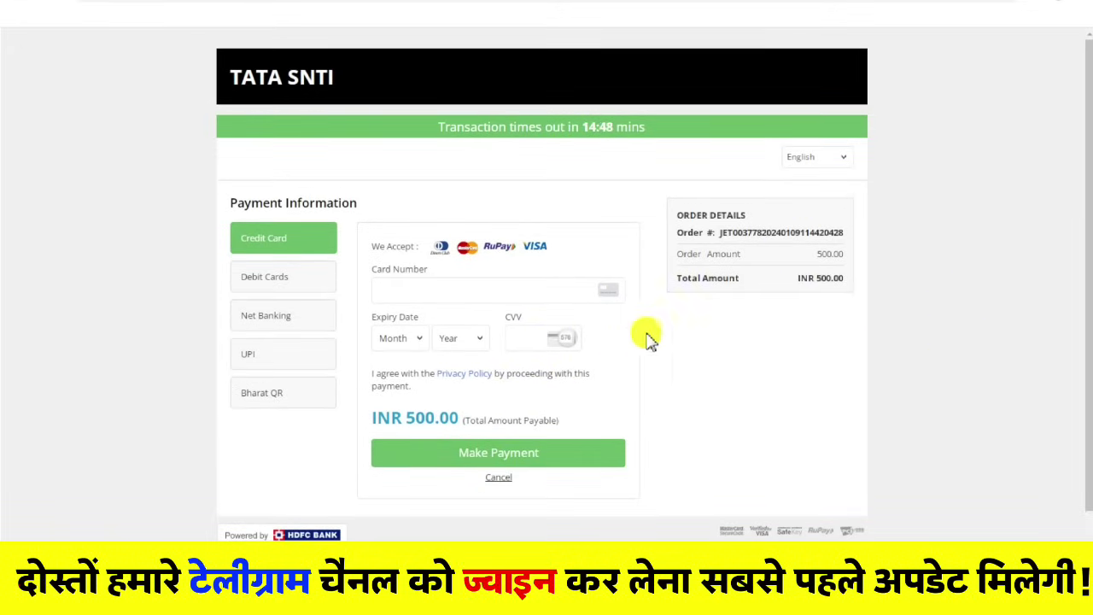
{"action": "scroll", "coordinate": [667, 357], "scroll_direction": "down", "scroll_amount": 1}
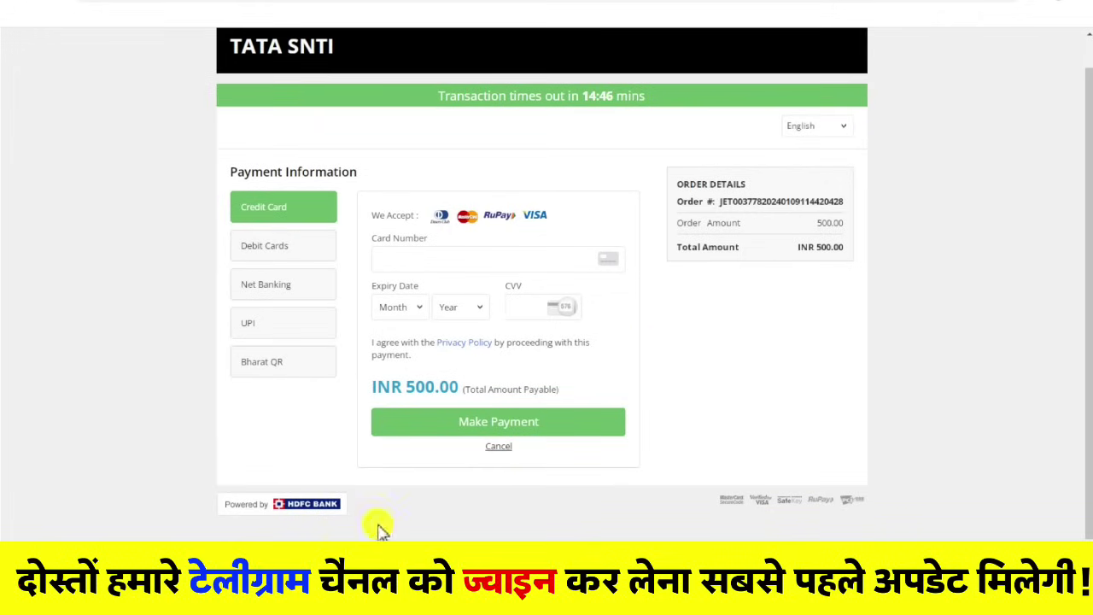